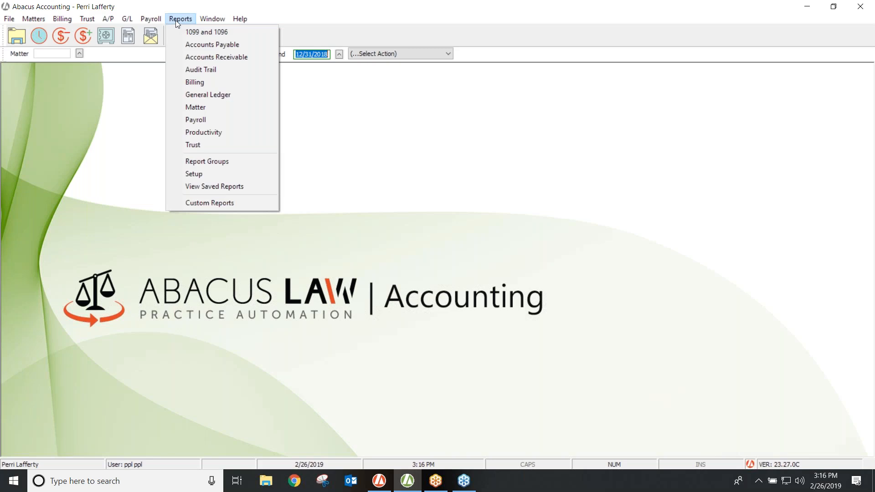
click(176, 20)
click(176, 20)
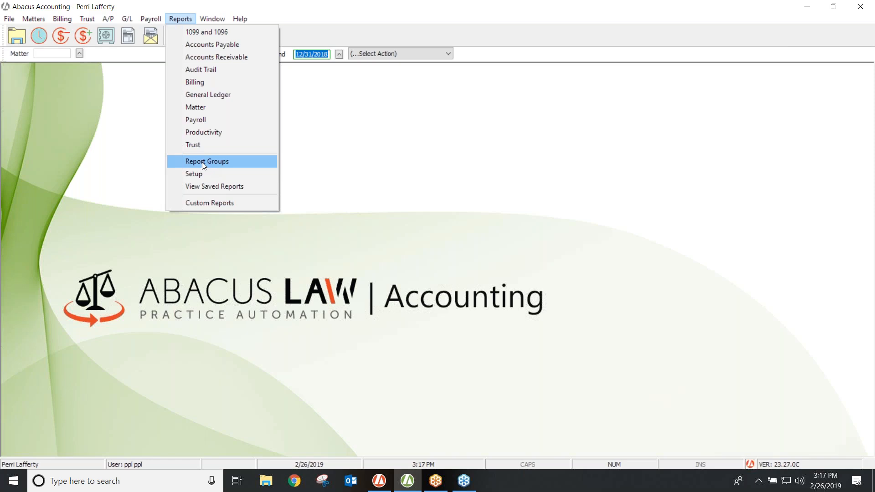
Preview the General Ledger Balance Sheet for month 12 of 2018.
click(204, 93)
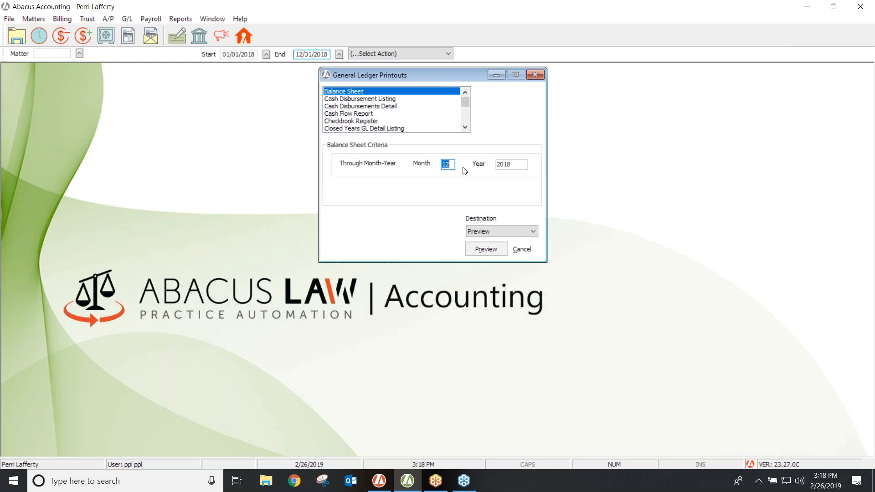
click(485, 246)
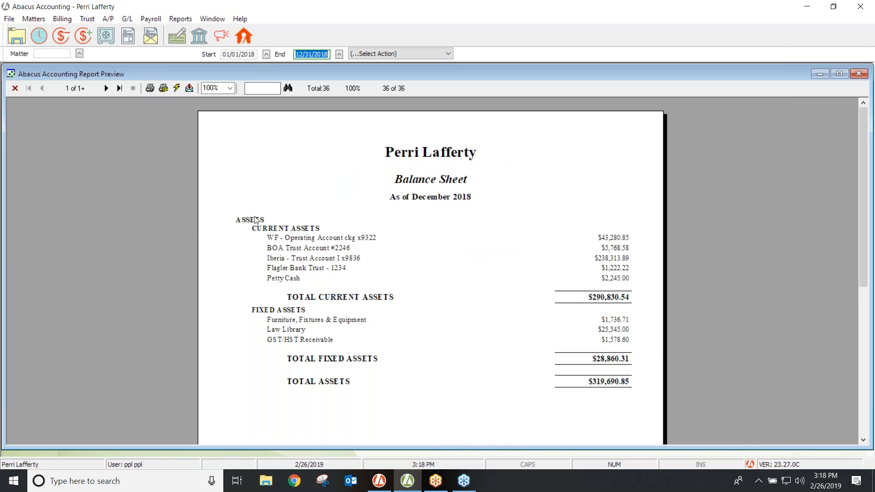
click(105, 88)
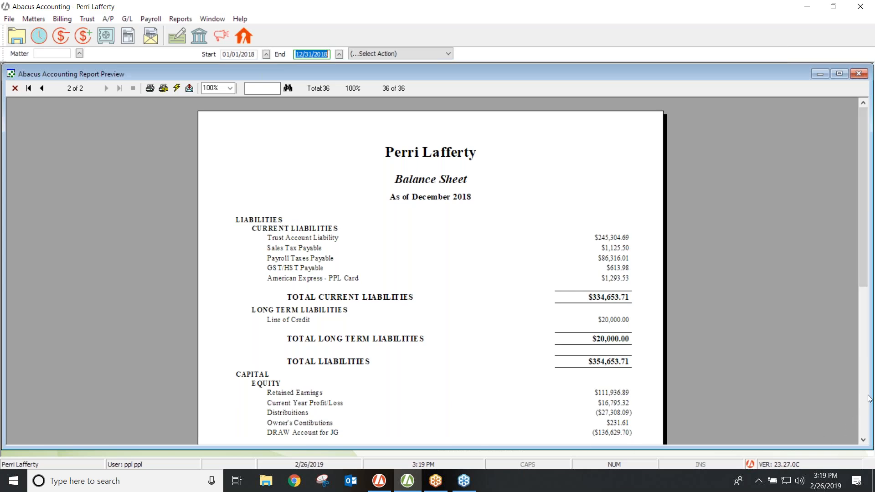
click(864, 441)
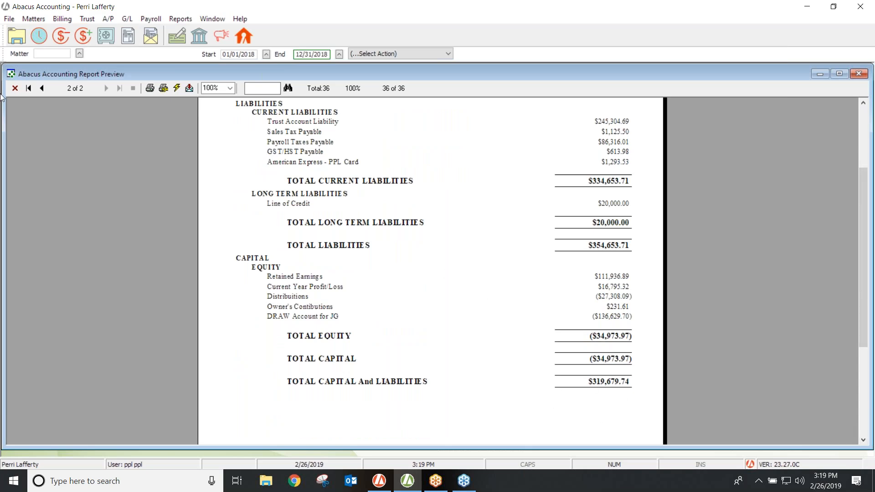
click(28, 89)
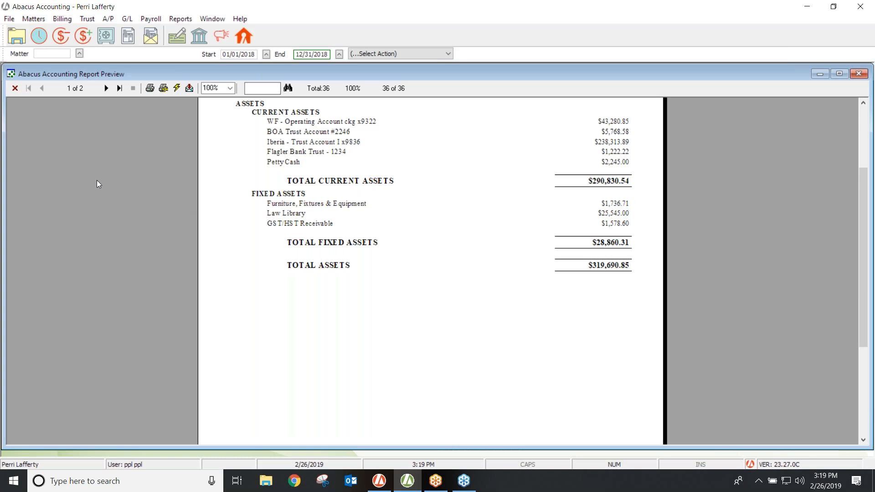
click(15, 88)
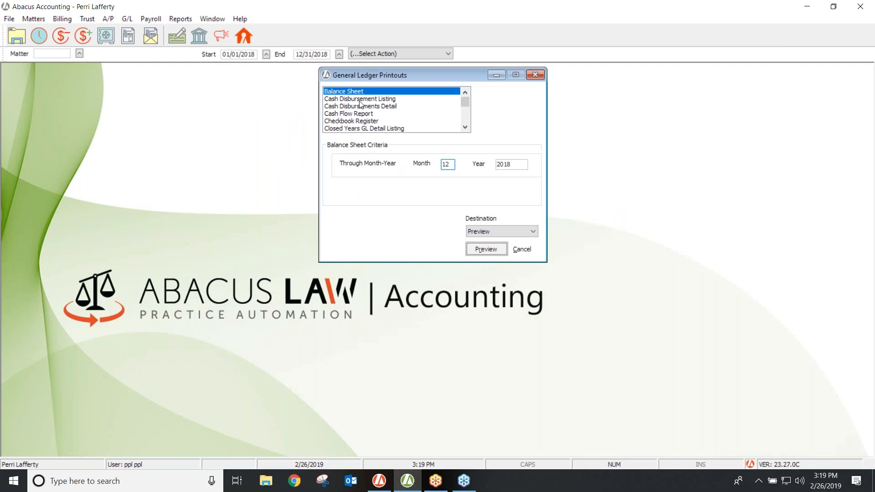
Preview the Cash Disbursement Listing for account 11010.00 from the Chart of Accounts, then close it.
click(362, 99)
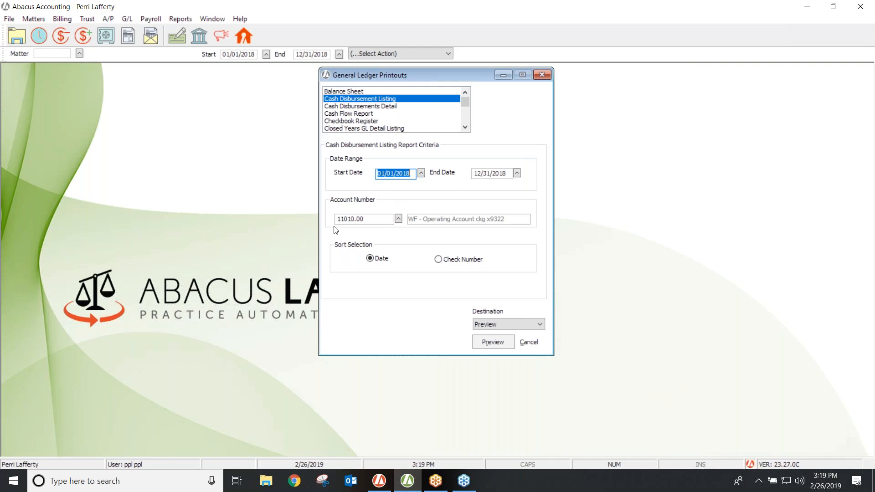
click(353, 220)
click(399, 219)
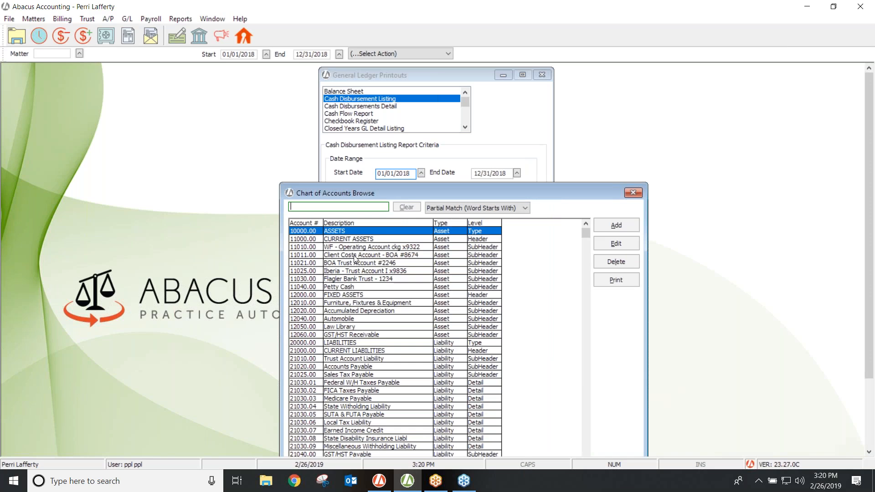
click(353, 247)
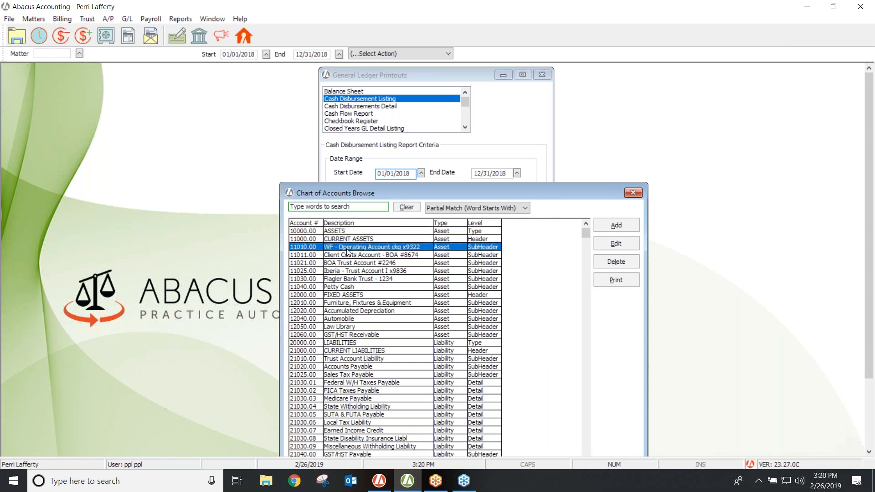
double_click(344, 247)
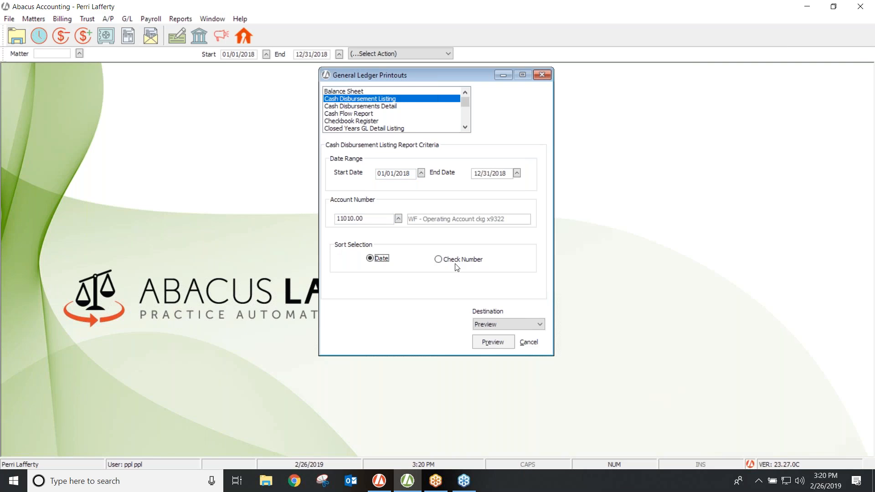
click(493, 342)
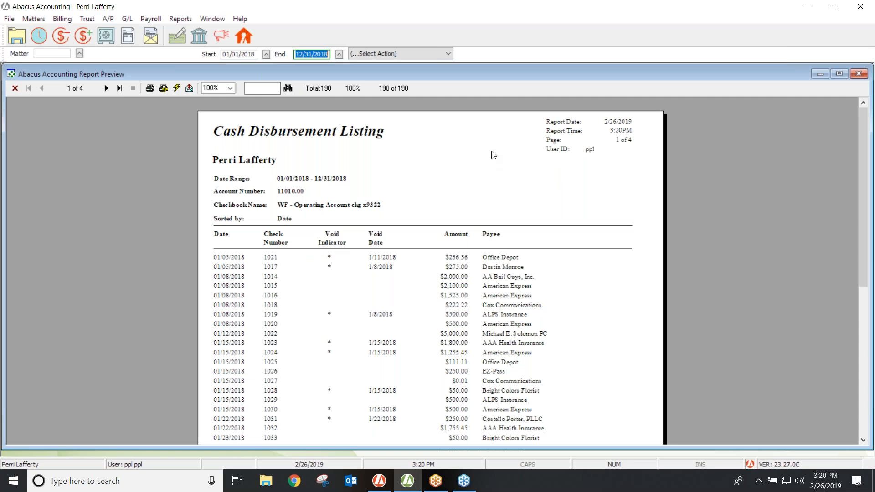
click(15, 88)
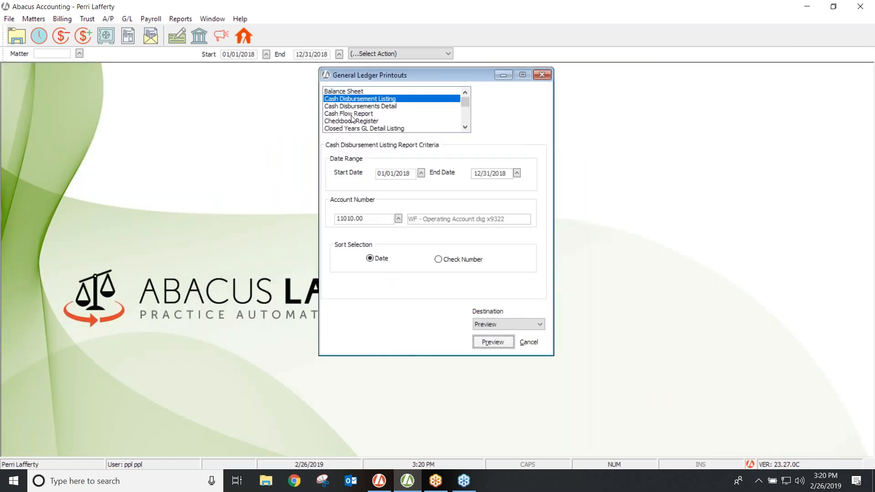
Preview the 14-page Cash Disbursements Detail report for 01/01/2018–12/31/2018, then close it.
click(373, 106)
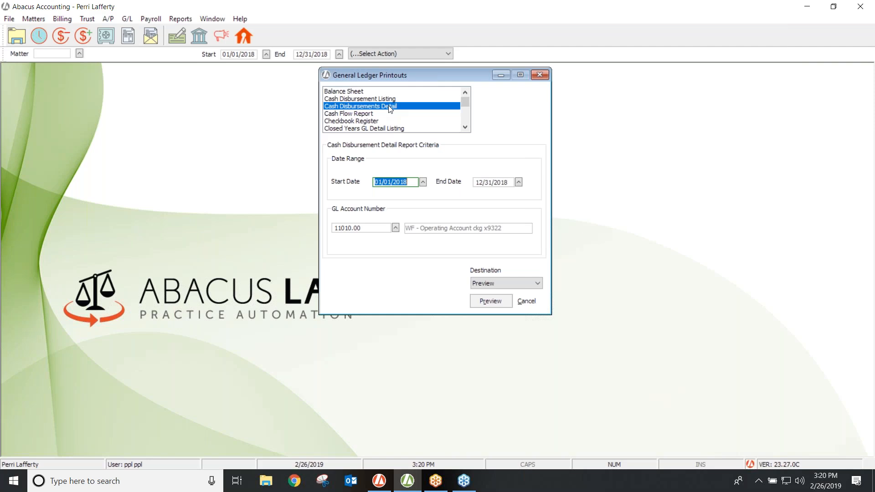
click(480, 301)
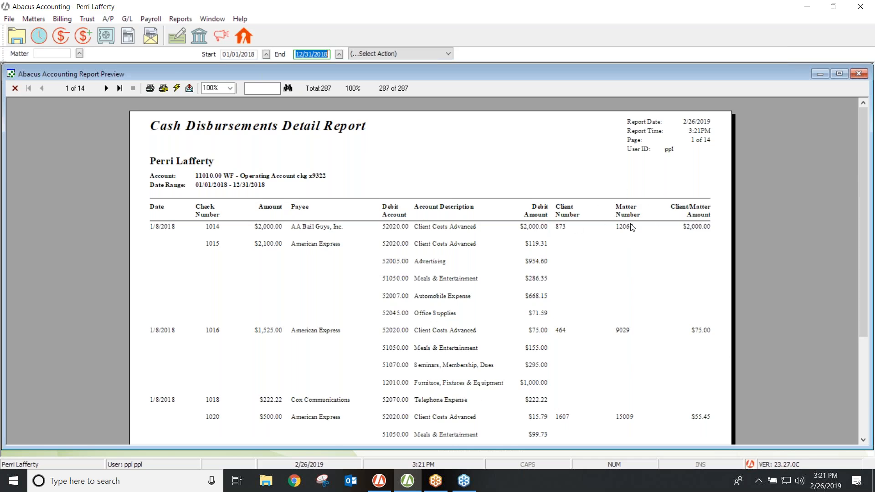
click(15, 88)
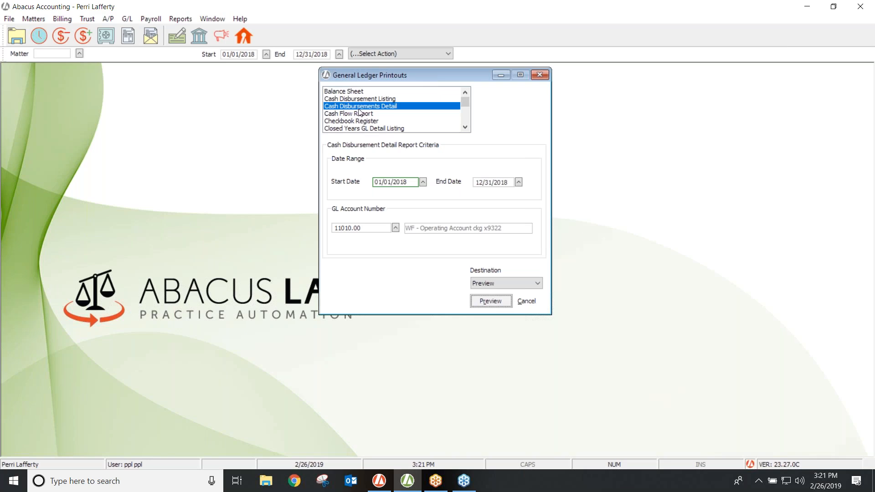
Preview the Checkbook Register for account 11010.00, 01/01/2018–12/31/2018.
click(358, 121)
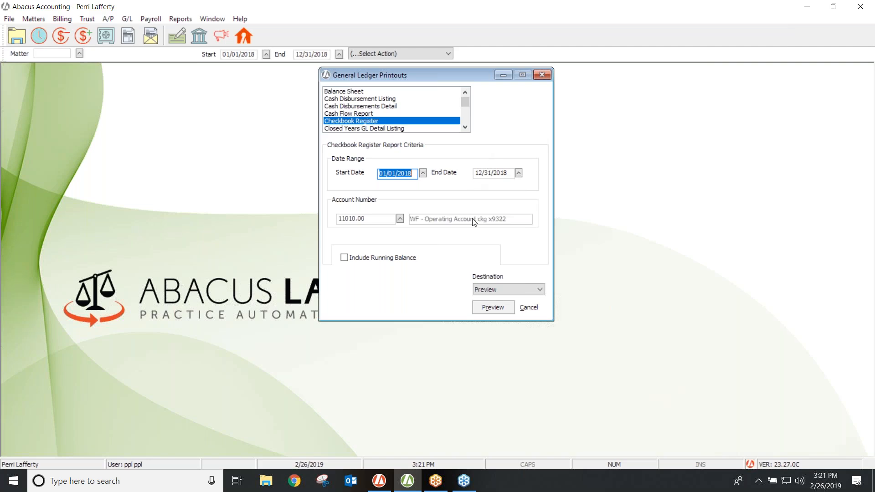
click(488, 308)
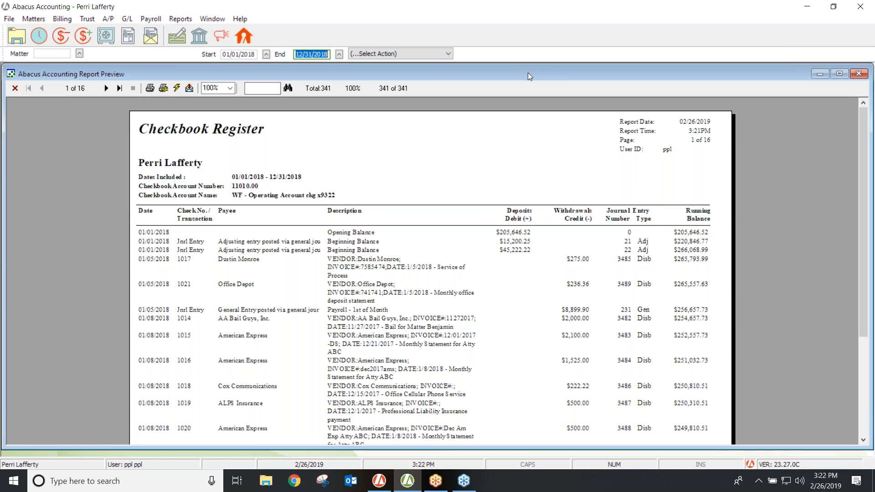
Advance the Checkbook Register preview to page 4 of 16 and restore its window size.
drag(565, 73, 537, 75)
click(79, 91)
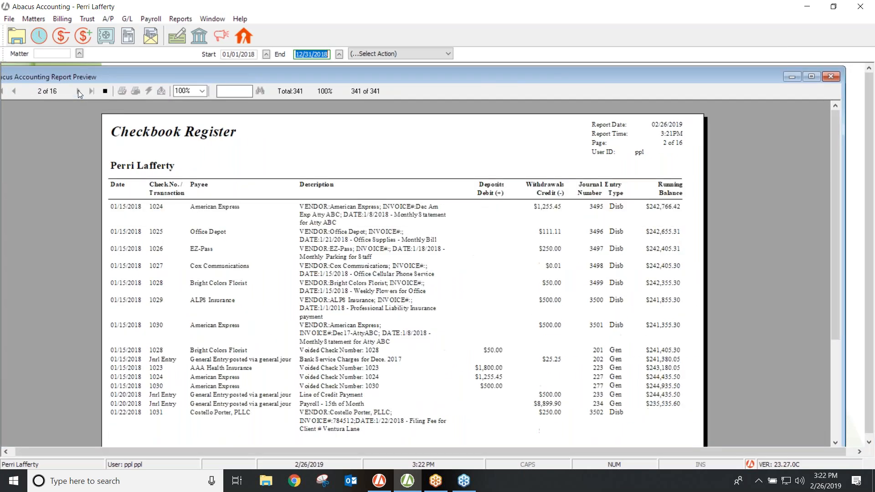
click(79, 91)
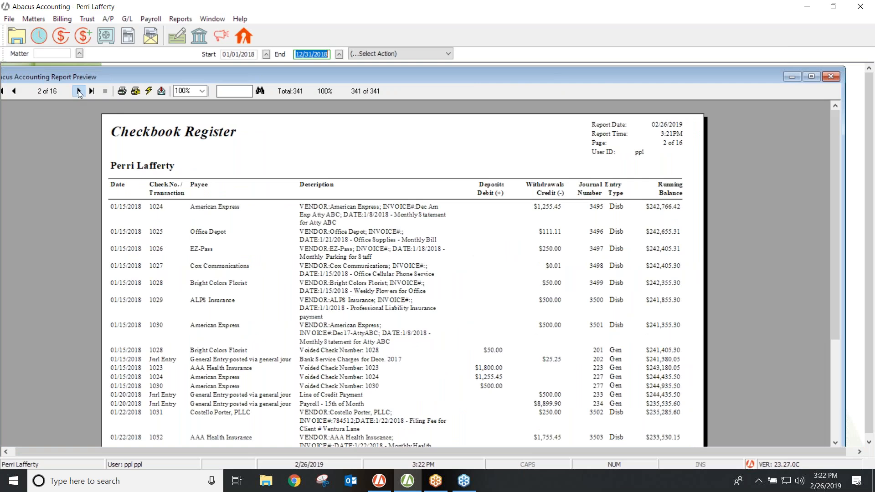
click(79, 91)
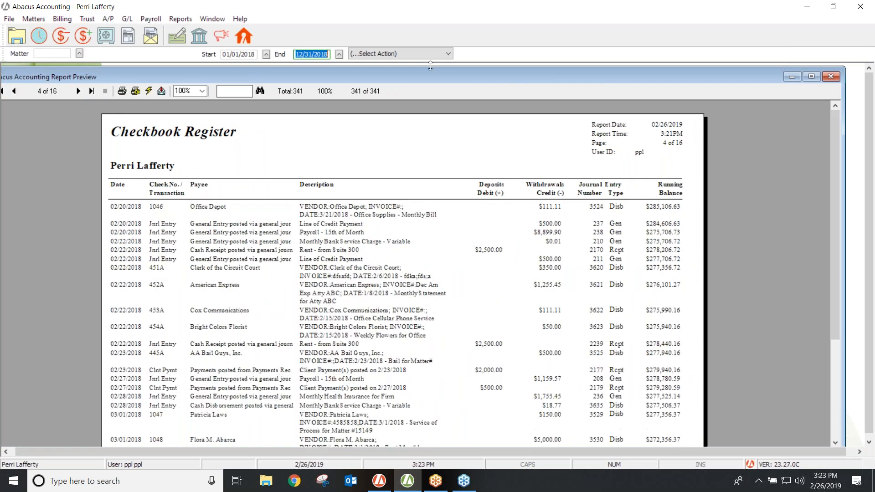
double_click(554, 79)
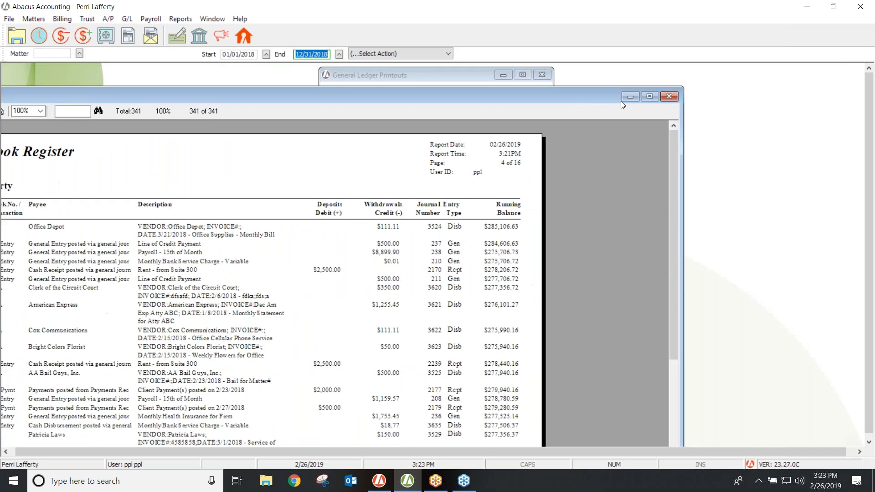
Close the Checkbook Register preview and select the Daily Posted Cash Receipts report.
click(667, 97)
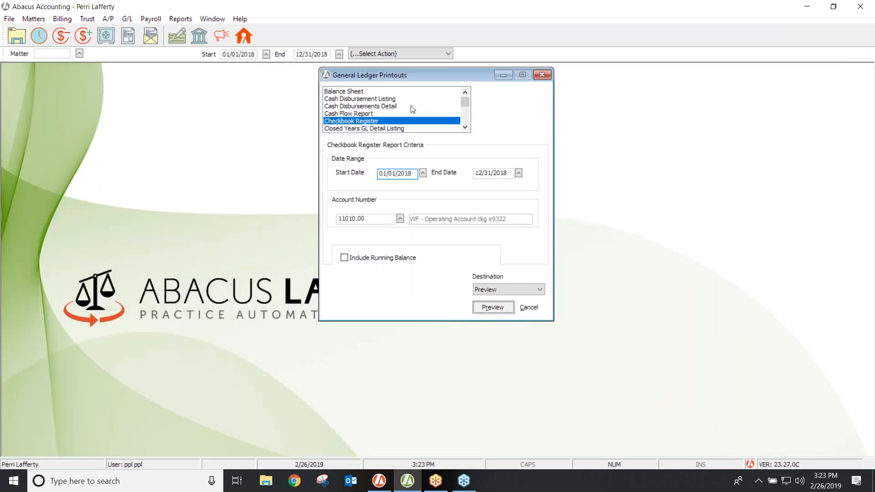
click(465, 127)
click(465, 127)
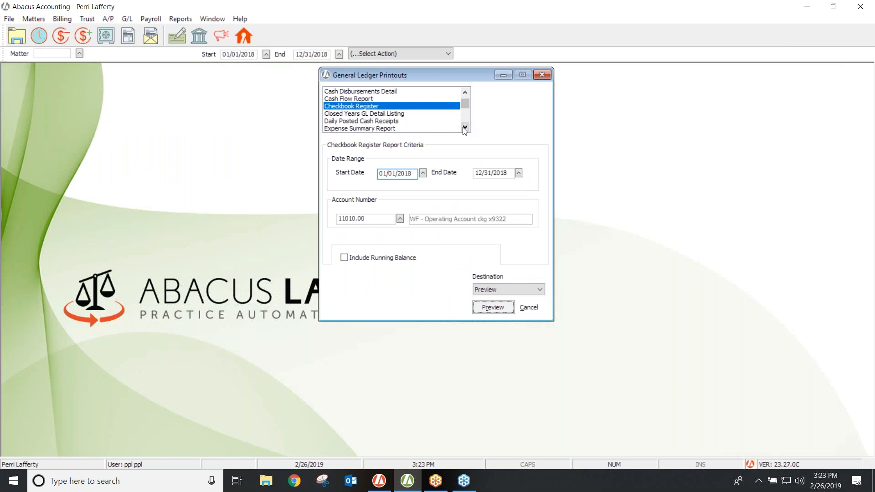
click(380, 121)
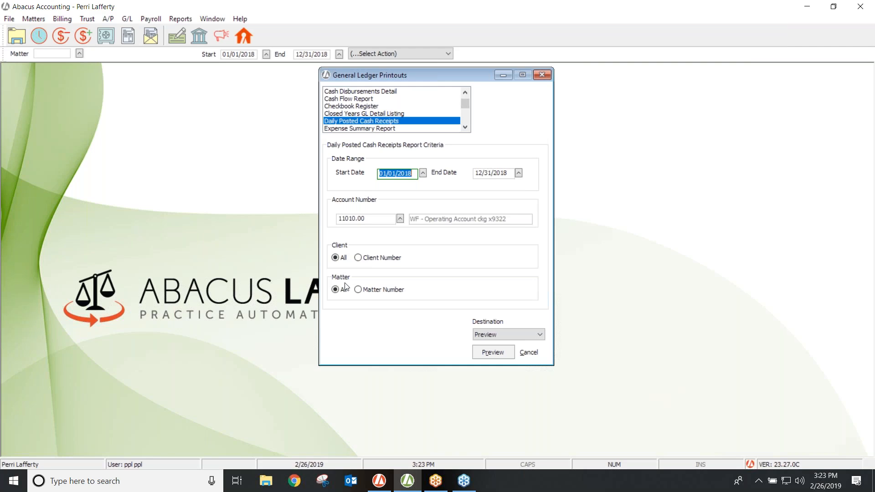
Preview the Daily Posted Cash Receipts report, close it, and select General Journal Listing.
click(499, 355)
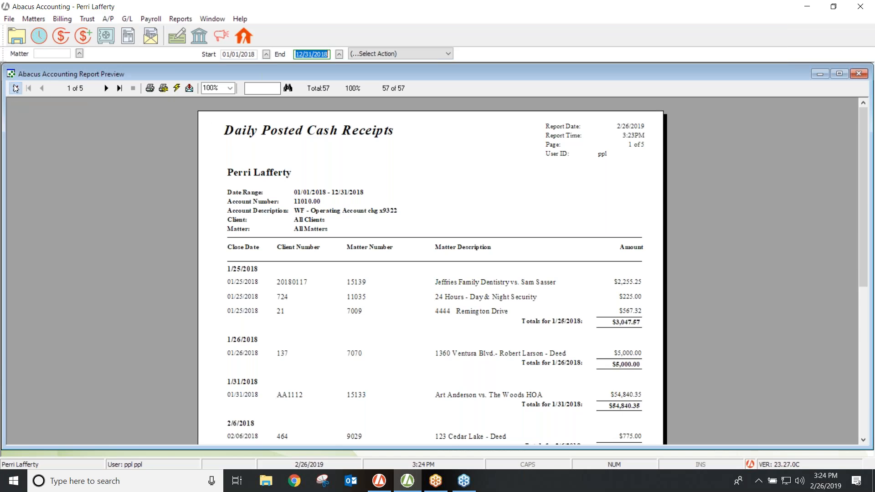
click(859, 73)
click(465, 128)
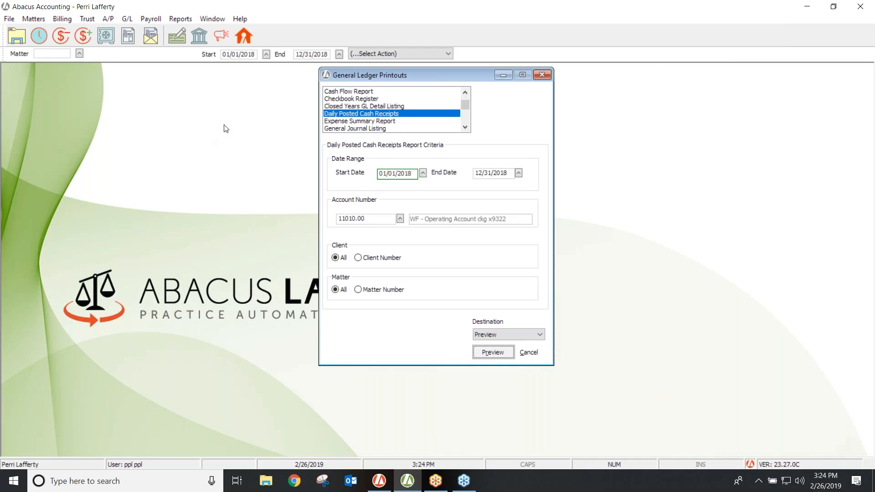
click(355, 129)
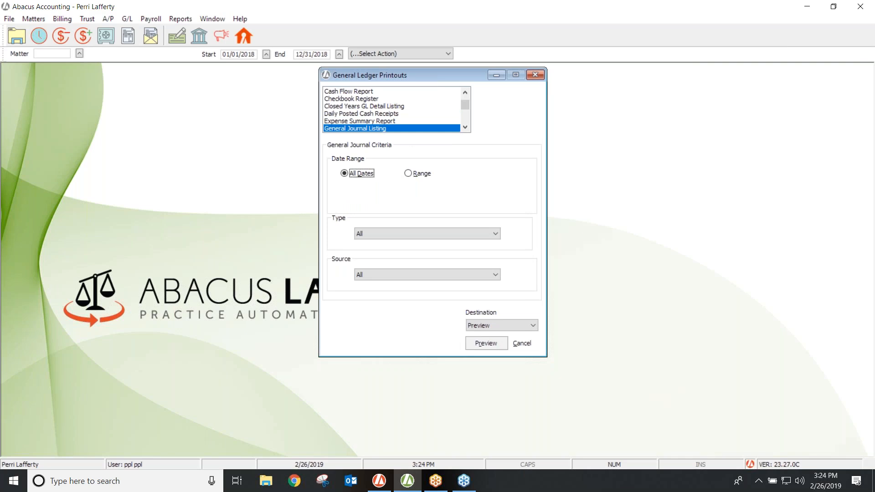
Preview the General Journal Listing for the date range 01/01/2018–12/31/2018.
click(408, 174)
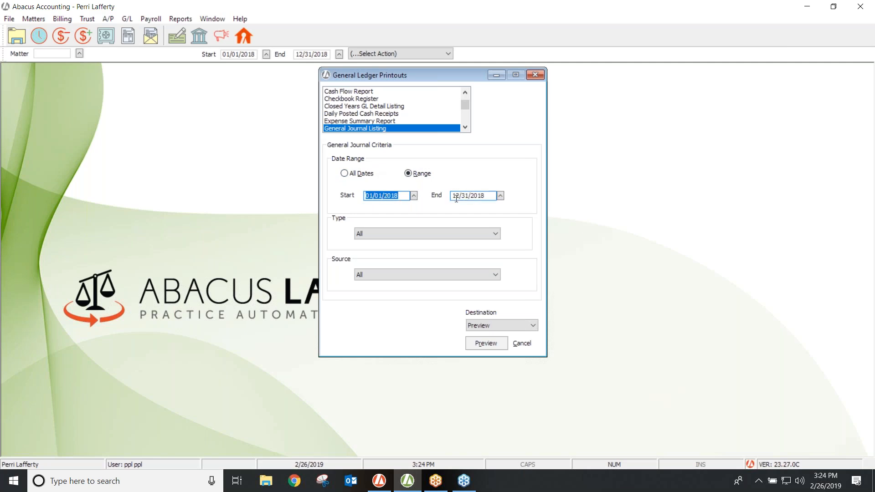
click(483, 342)
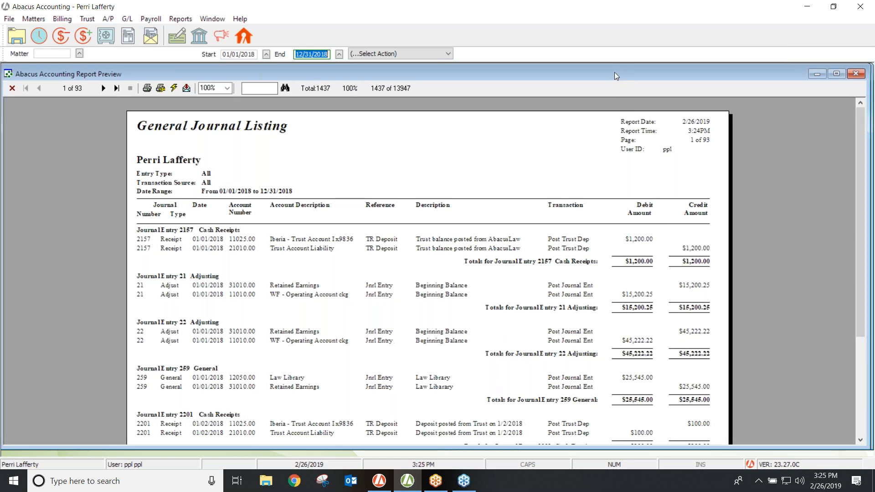
Check the Grand Totals on the journal listing's last page, then close the preview.
drag(617, 72, 523, 76)
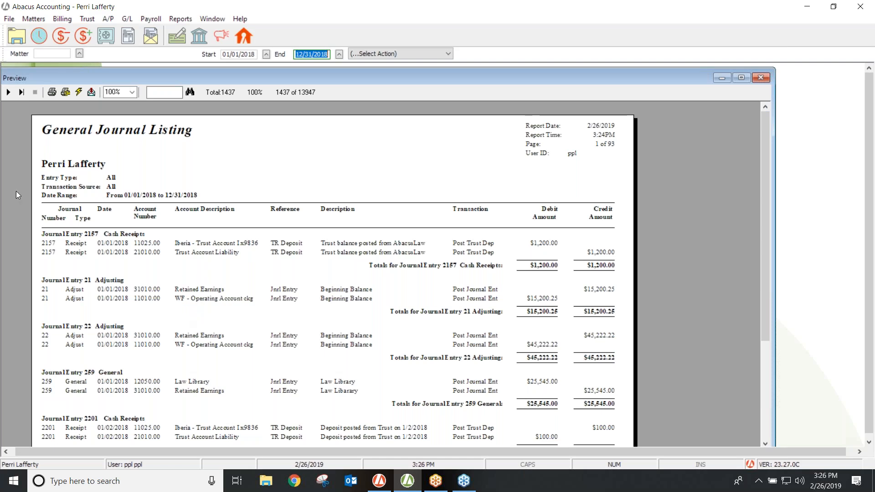
click(21, 93)
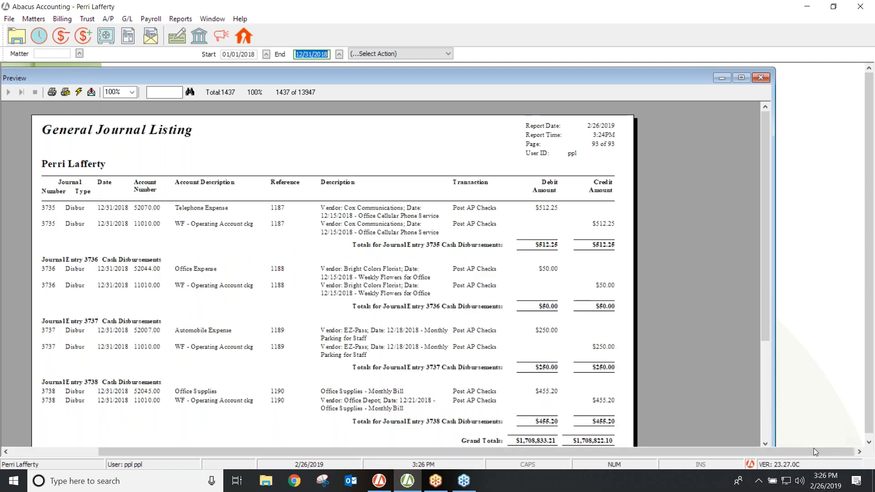
click(765, 443)
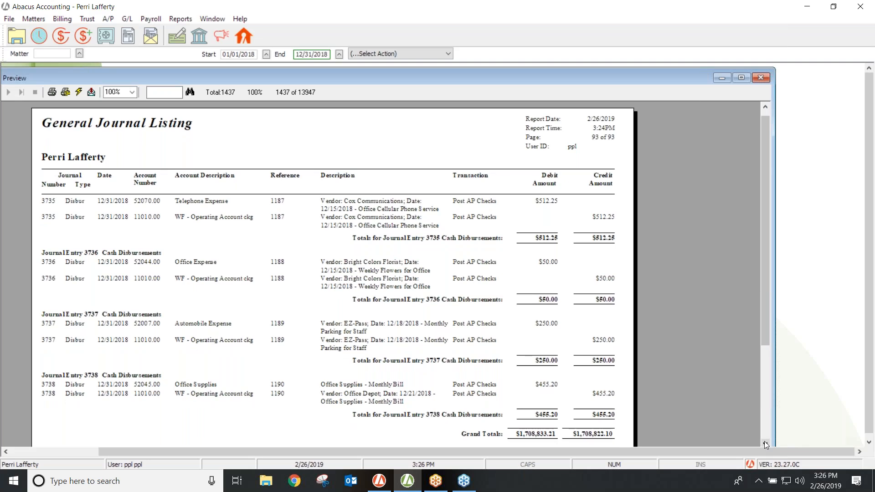
click(766, 443)
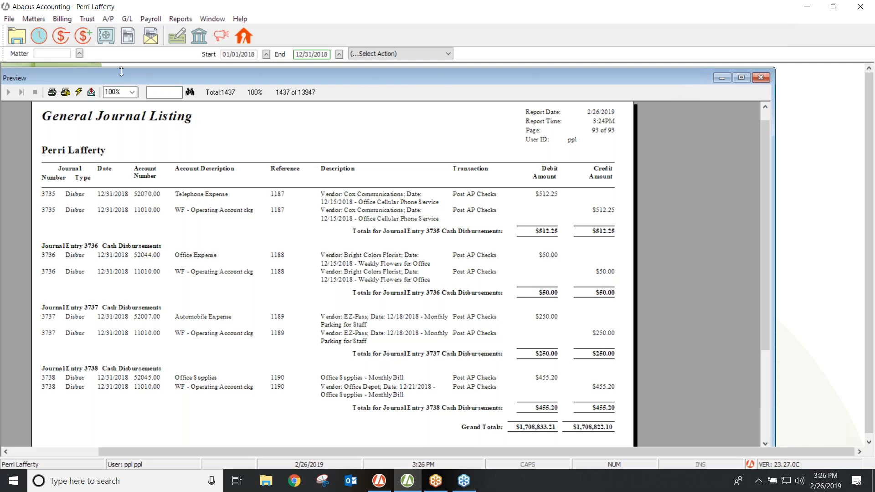
drag(109, 78, 284, 85)
click(99, 98)
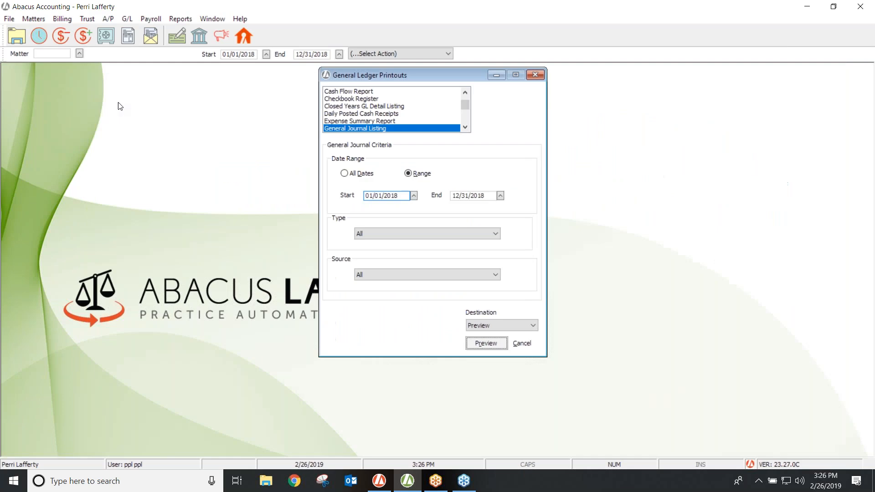
Preview the General Ledger Detail Listing, producing the zero-length Transaction Source error.
click(466, 128)
click(466, 128)
click(466, 128)
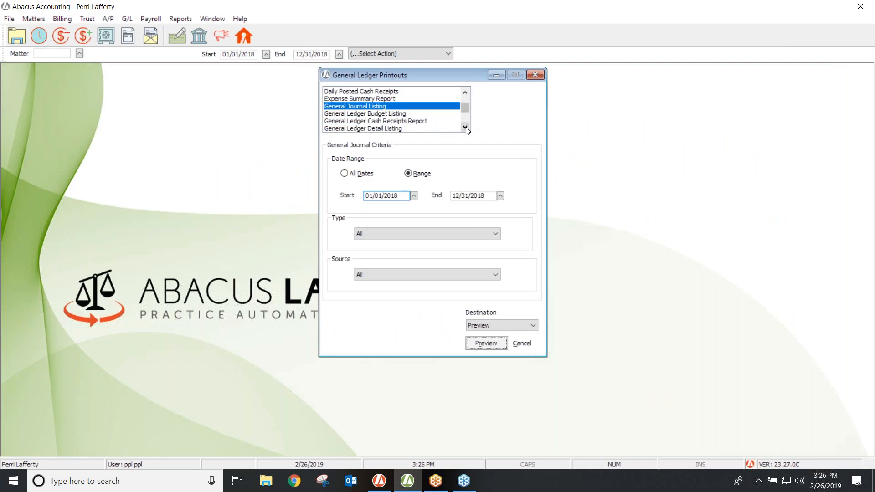
click(380, 129)
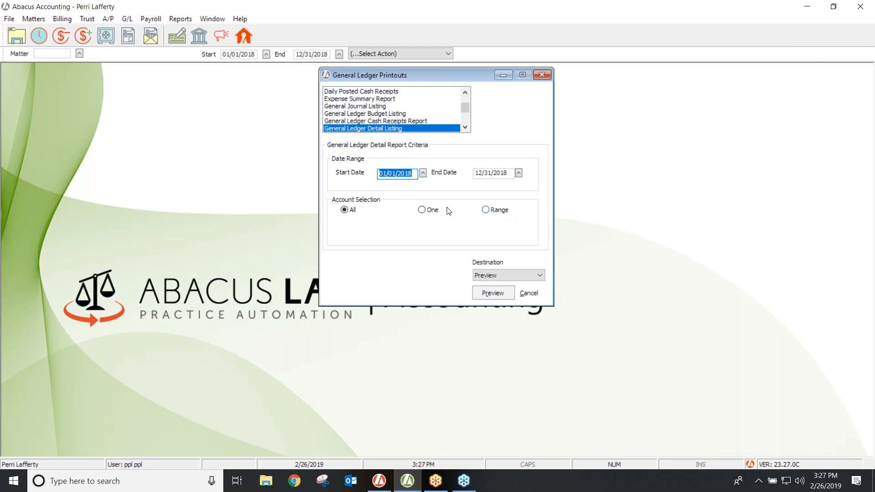
click(488, 295)
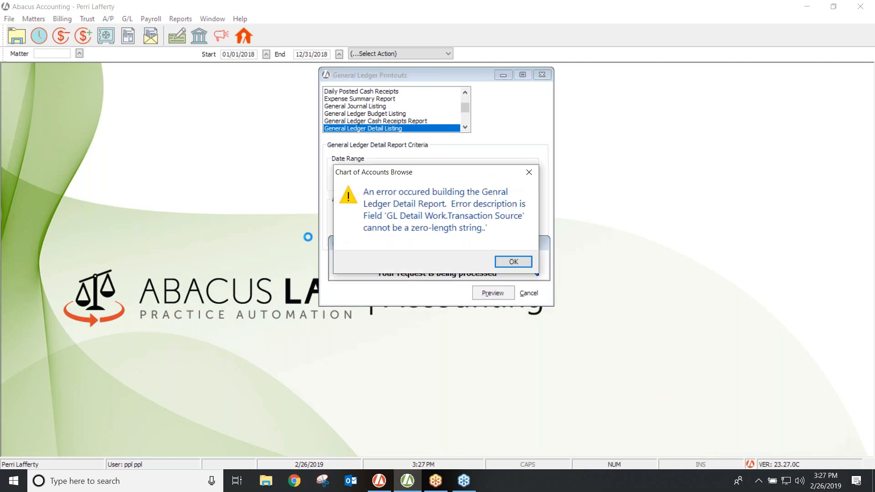
Dismiss the error and set the account range from 11010.00 to 52075.00 Travel.
click(513, 263)
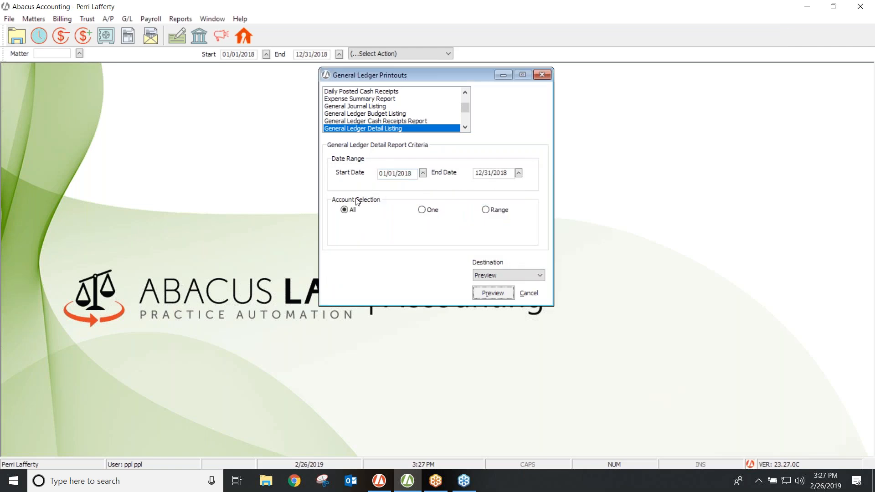
click(486, 210)
click(409, 224)
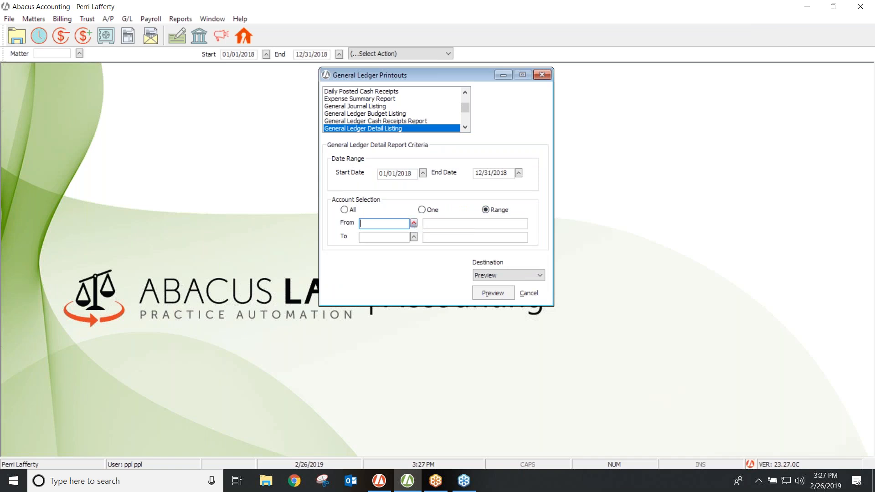
click(414, 223)
double_click(343, 249)
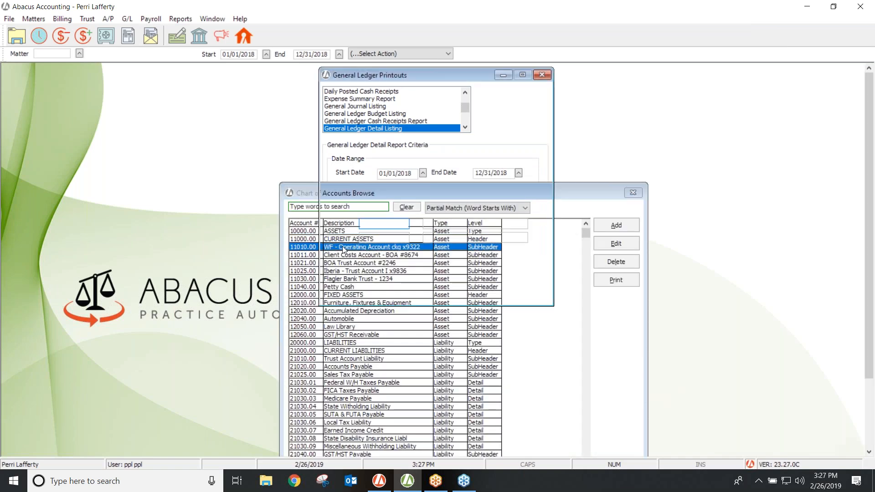
click(413, 238)
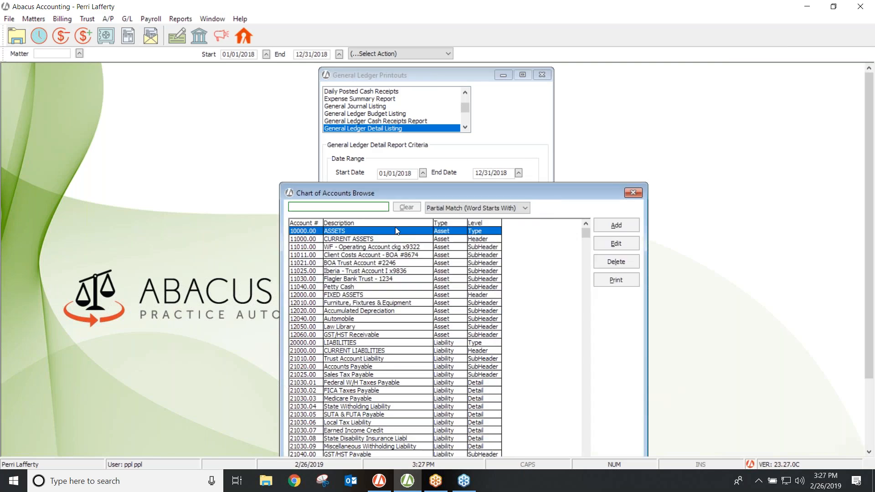
drag(586, 234, 593, 483)
double_click(329, 446)
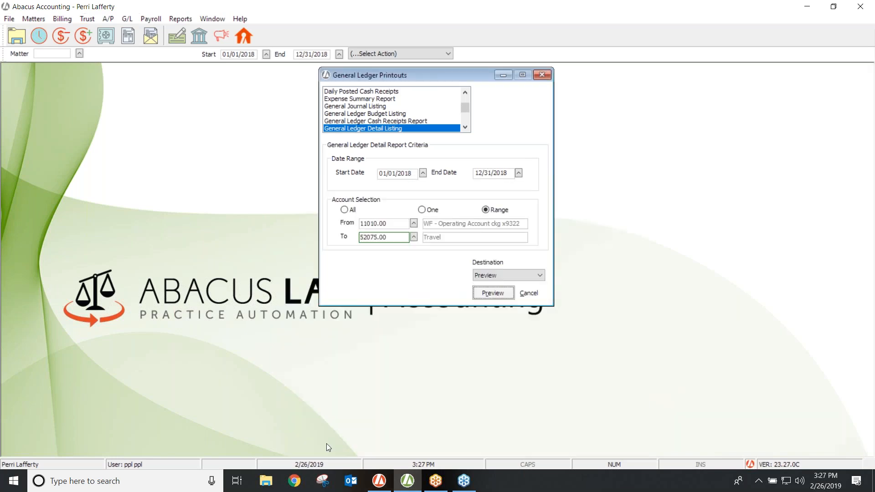
Preview the range-limited Detail Listing, clear the repeated error, and reopen the account lookup.
click(493, 293)
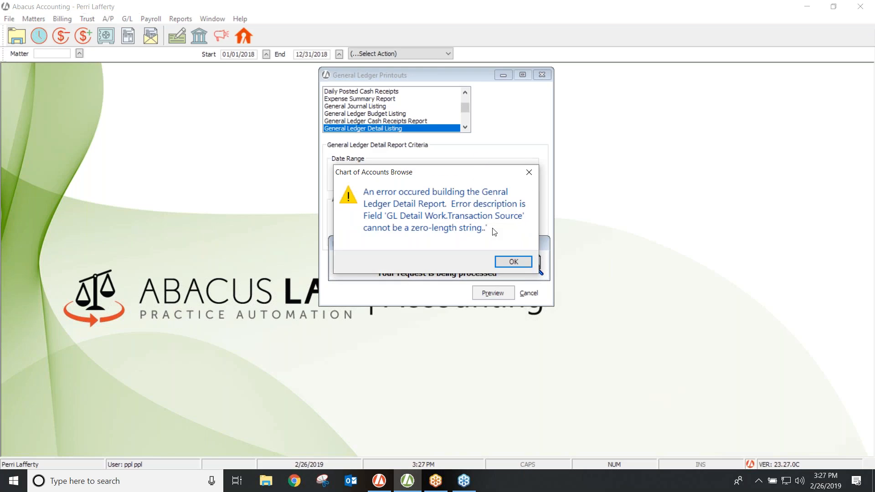
click(514, 262)
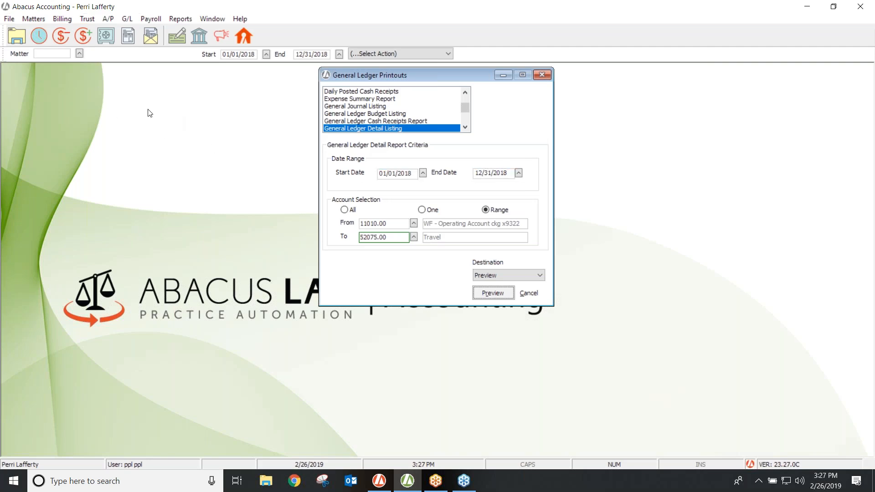
click(414, 223)
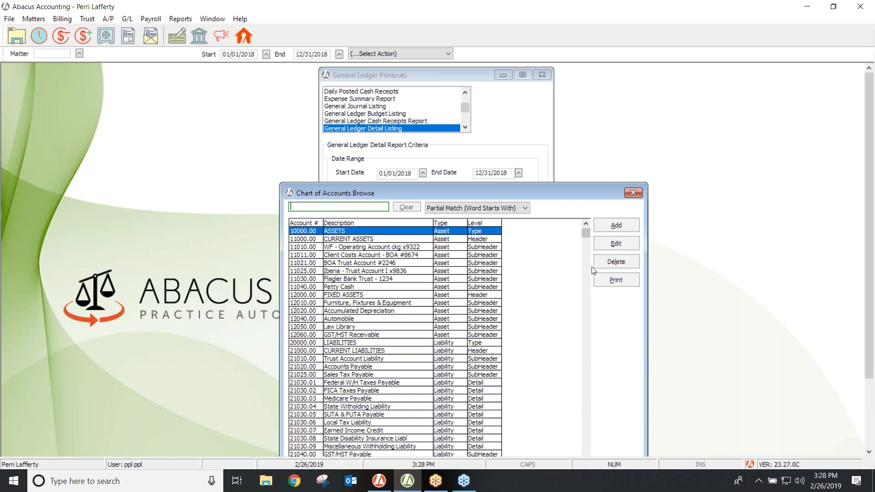
Reposition the Chart of Accounts Browse, close it without choosing, and scroll the report list.
drag(582, 185, 598, 73)
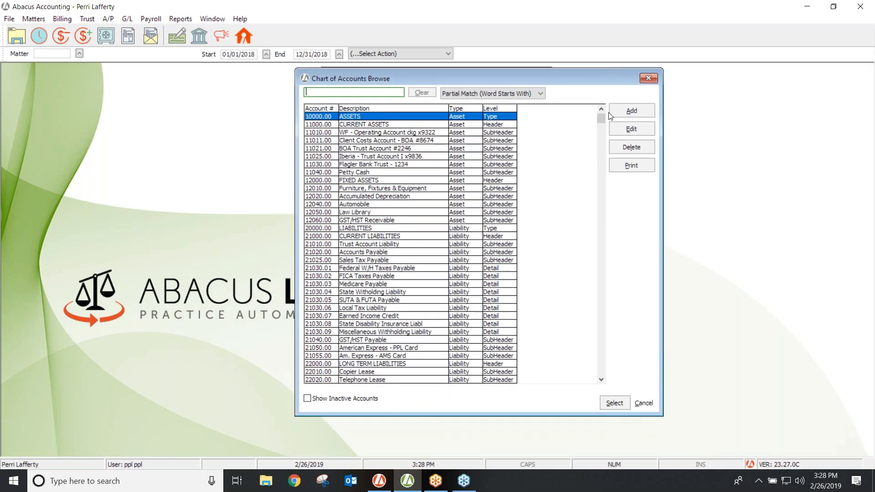
drag(603, 118, 592, 375)
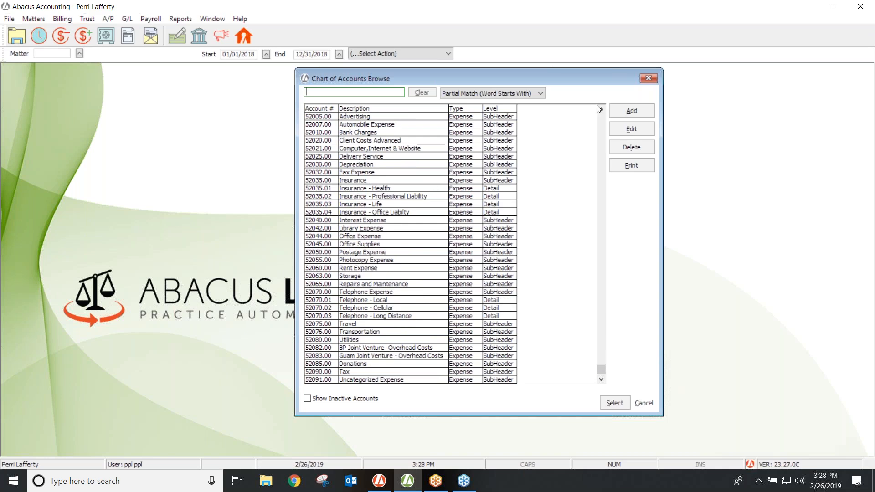
click(648, 78)
click(465, 128)
click(466, 128)
click(465, 128)
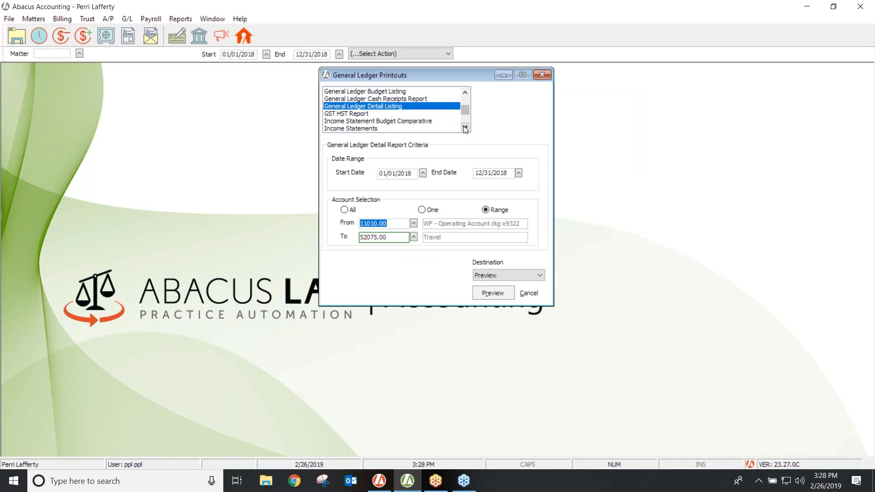
Preview a Month Only Income Statement for month 12, year 2018.
click(356, 128)
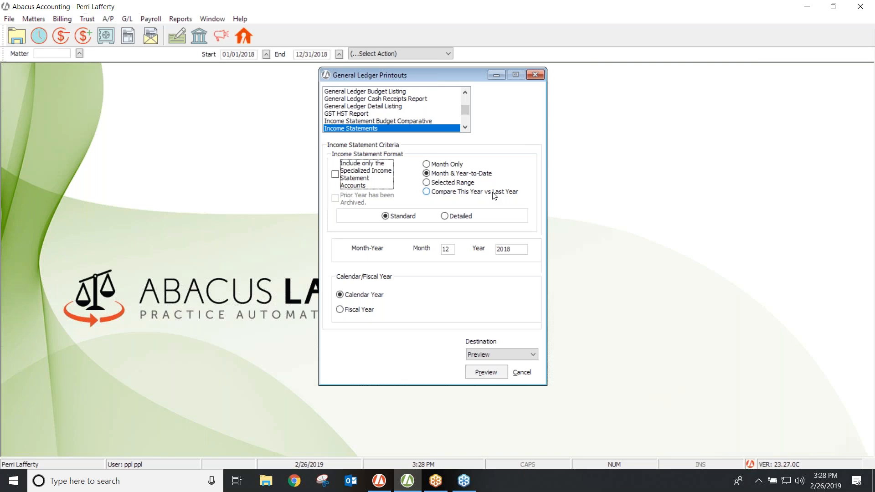
click(426, 165)
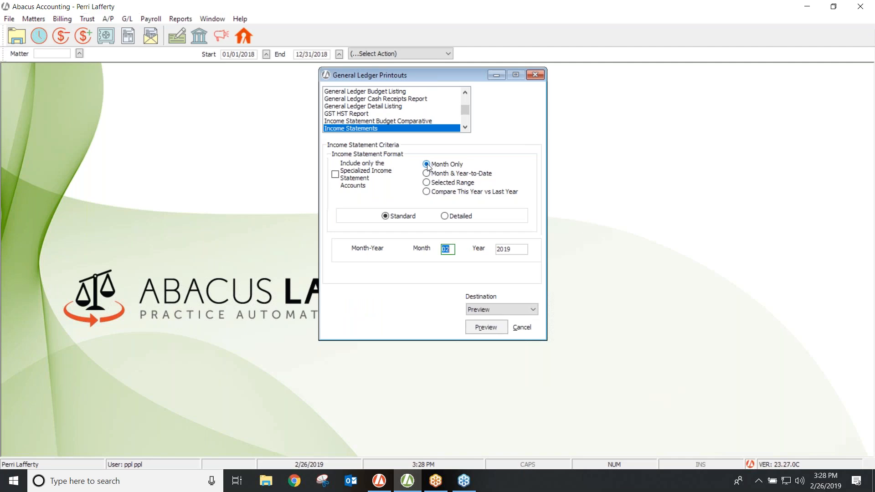
key(BackSpace)
text(12)
key(Tab)
text(2018)
key(Tab)
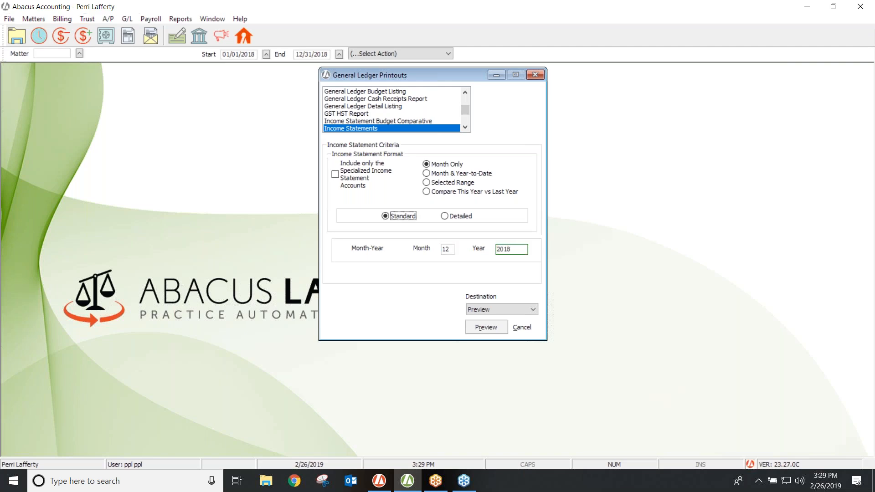
click(486, 327)
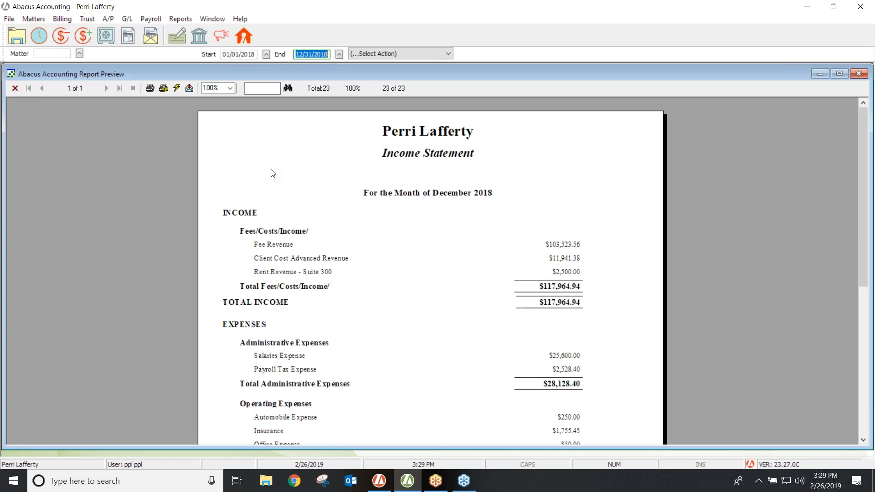
Close the preview and preview a Month & Year-to-Date Income Statement for month 12 of 2018.
click(15, 88)
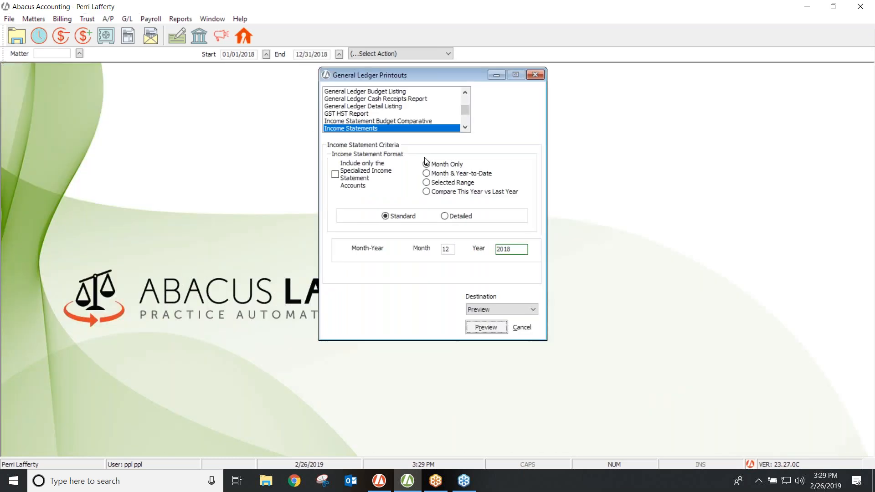
click(427, 174)
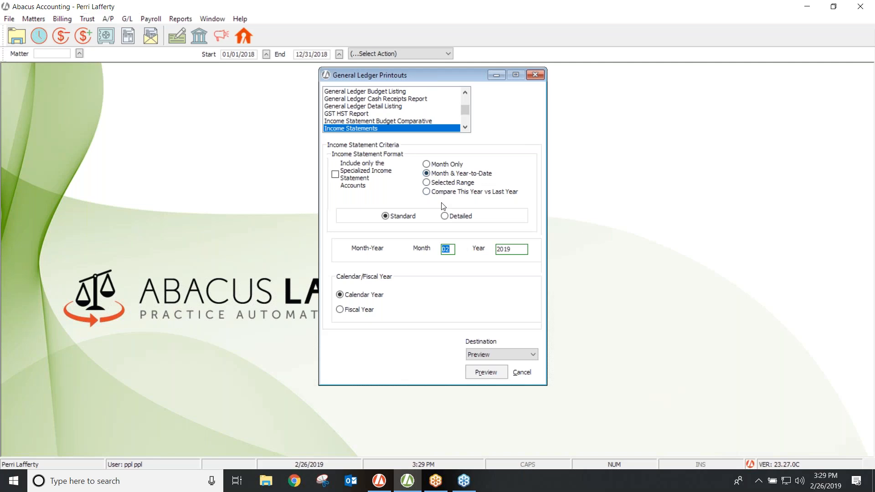
text(122)
key(Tab)
click(489, 371)
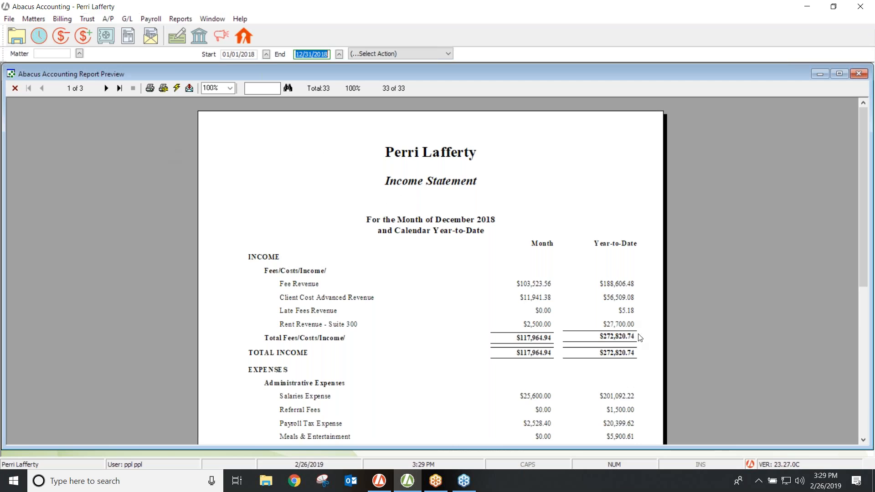
click(864, 440)
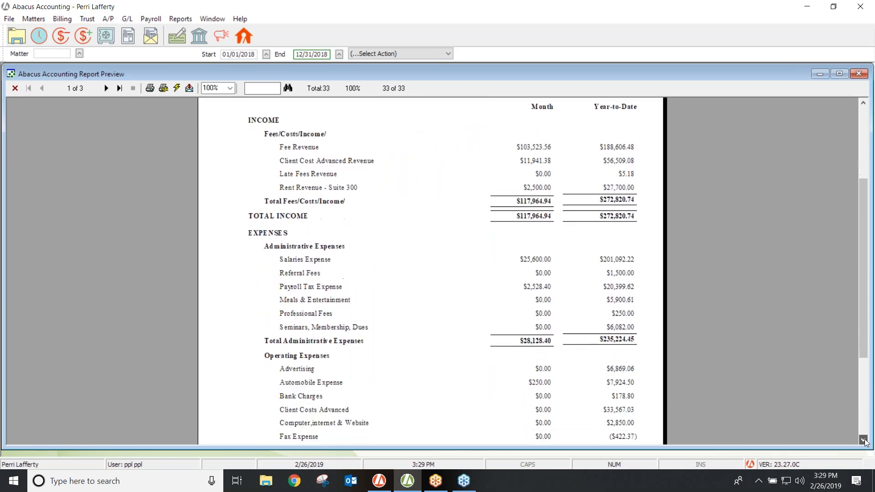
click(864, 440)
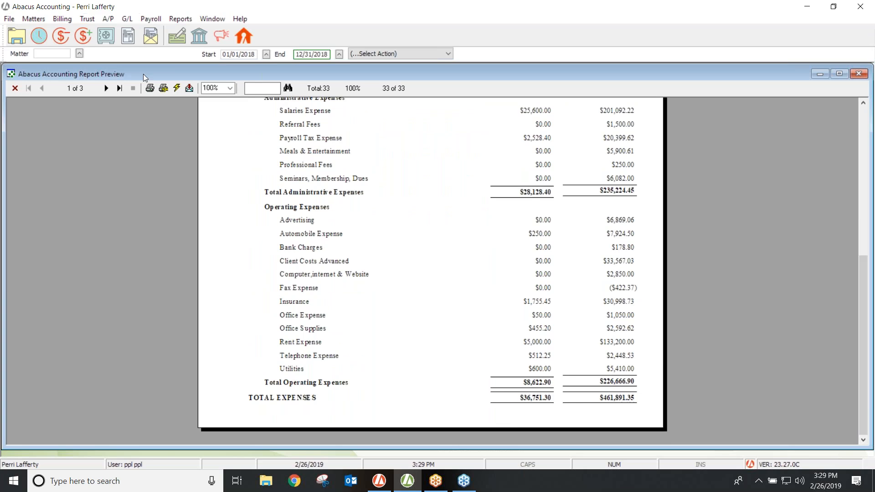
click(107, 88)
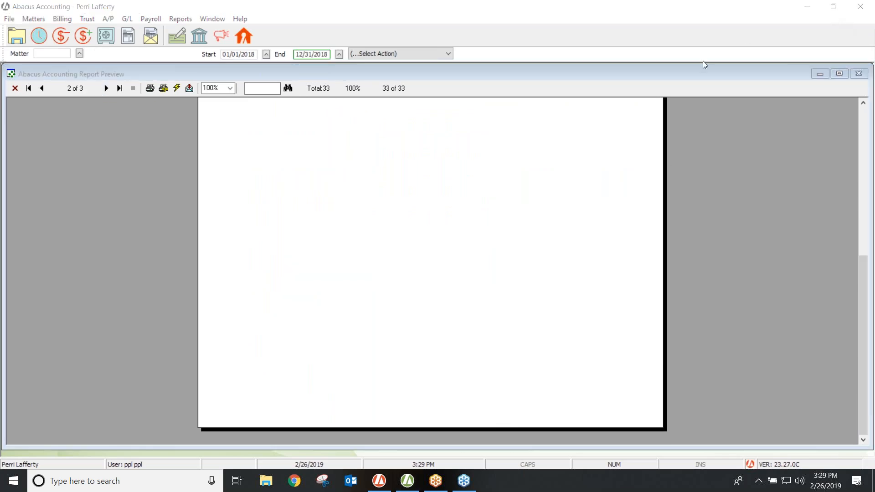
click(863, 105)
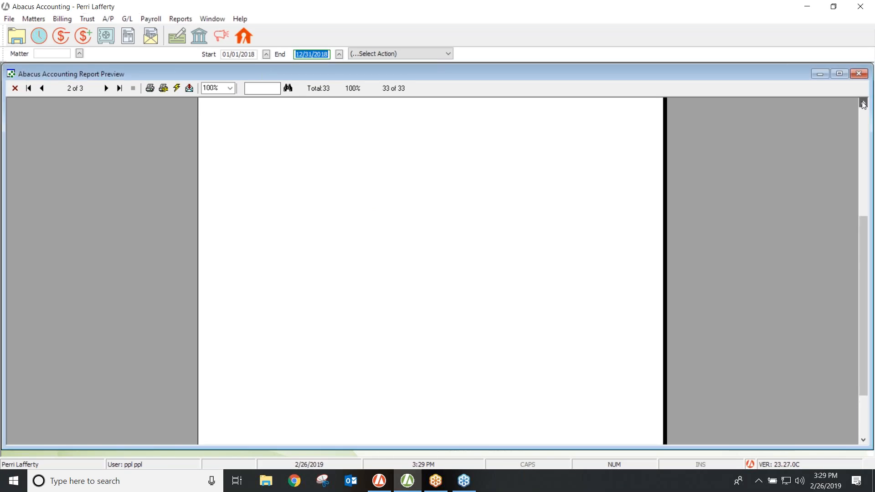
click(863, 104)
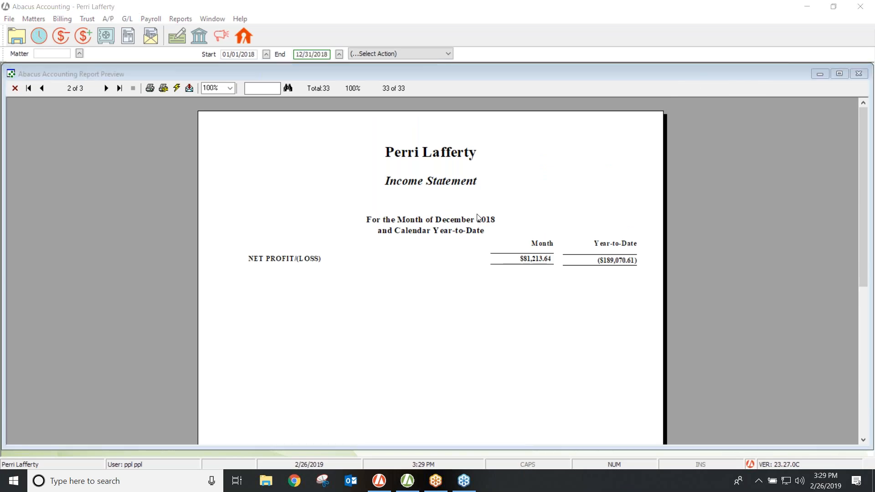
click(39, 90)
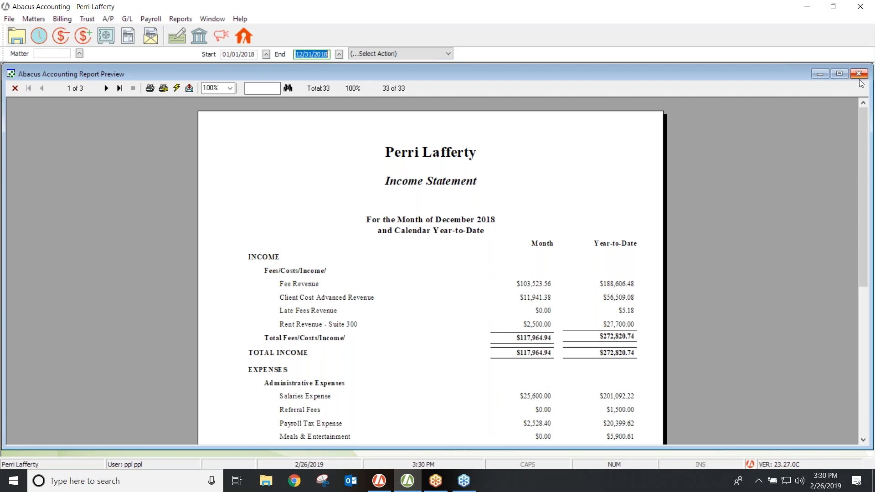
Preview the Income/Expense Summary from month 01 of 2018, view page 2, then close it.
click(15, 88)
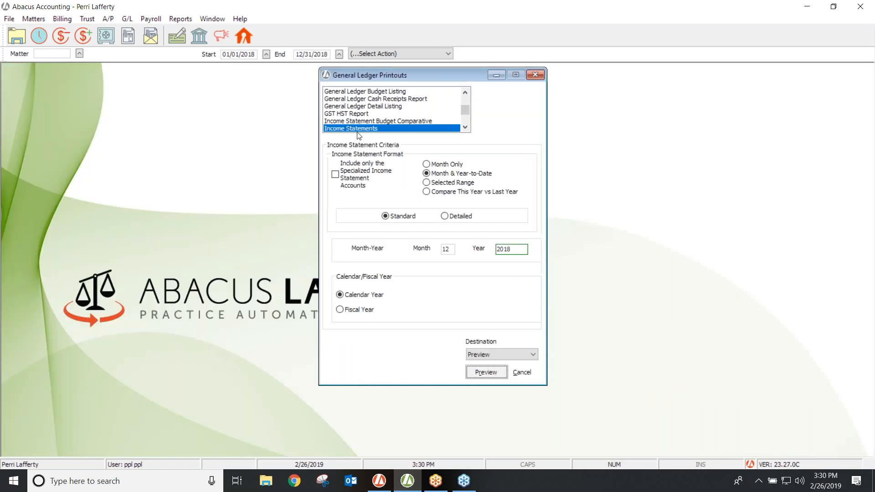
click(465, 128)
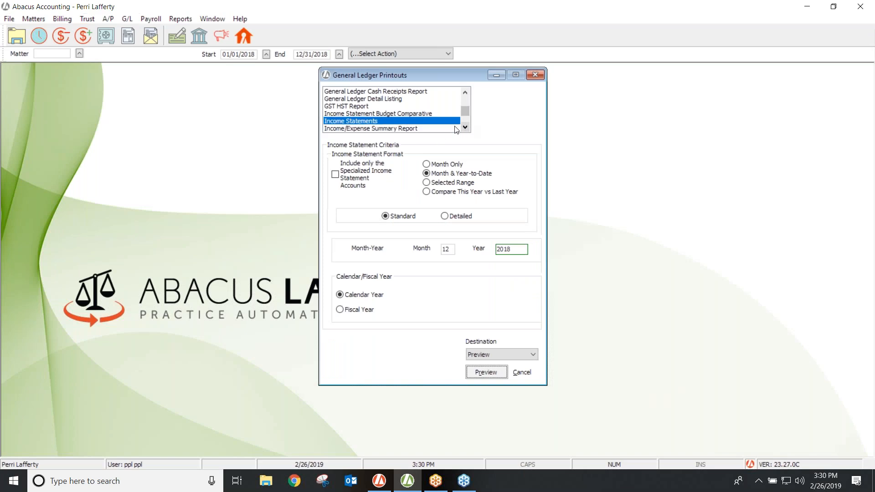
click(393, 129)
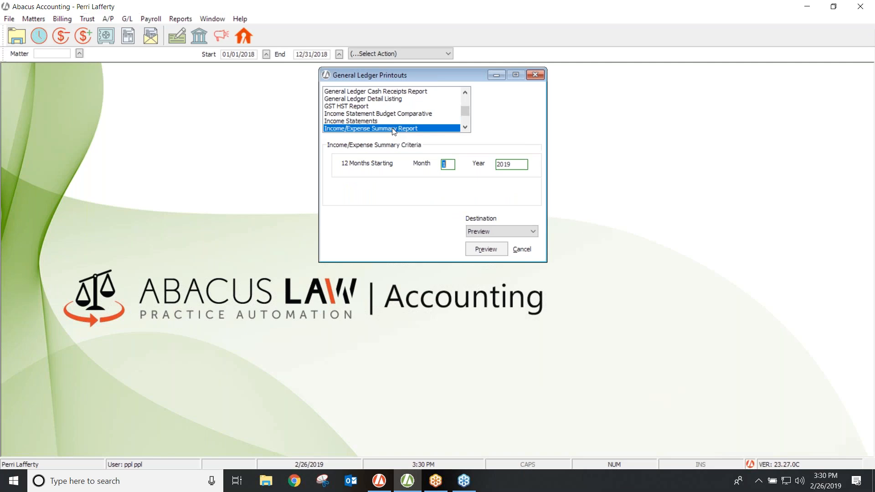
text(01)
key(Tab)
text(201)
click(492, 248)
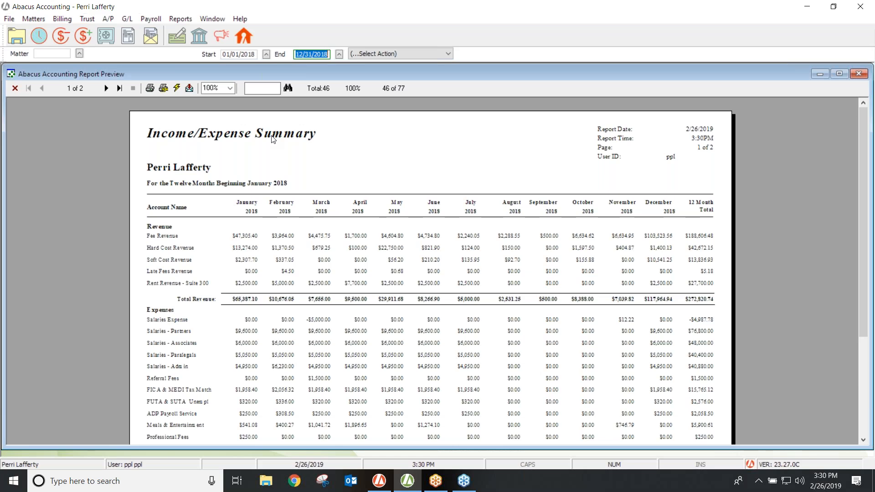
click(105, 89)
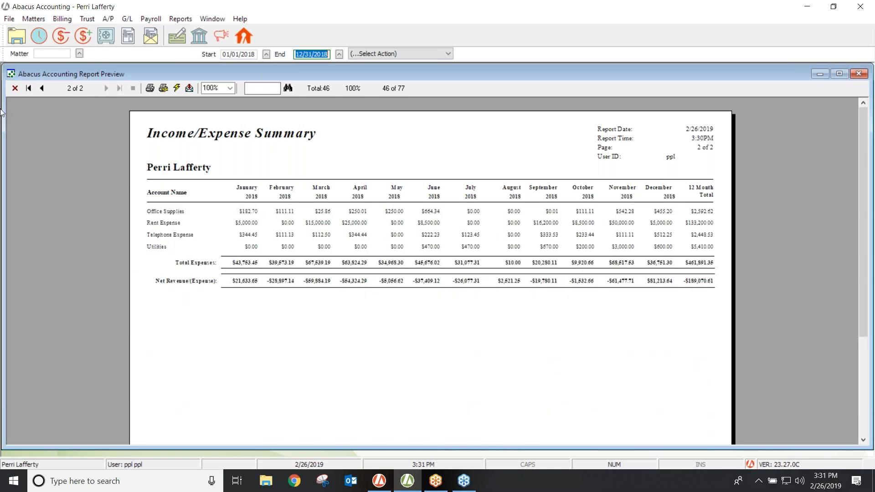
click(14, 84)
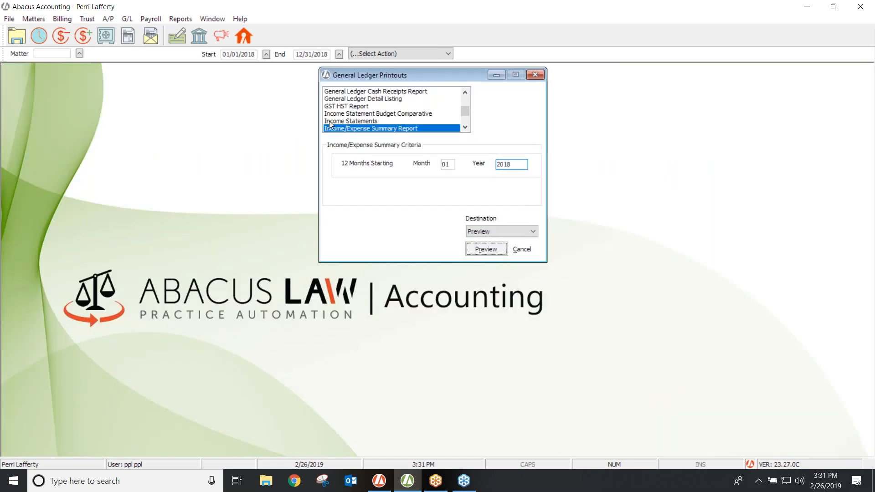
Scroll the General Ledger Printouts list and select the Trial Balance report.
click(466, 128)
click(466, 128)
click(466, 128)
click(466, 128)
click(466, 129)
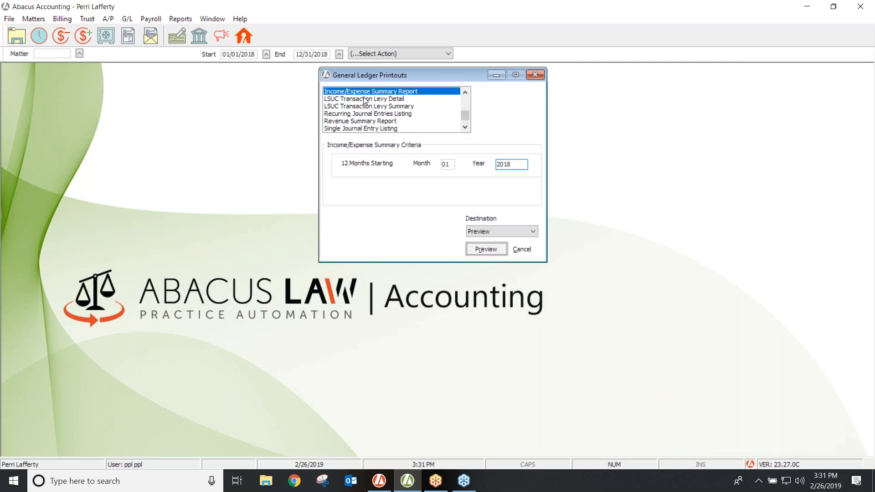
click(466, 128)
click(466, 128)
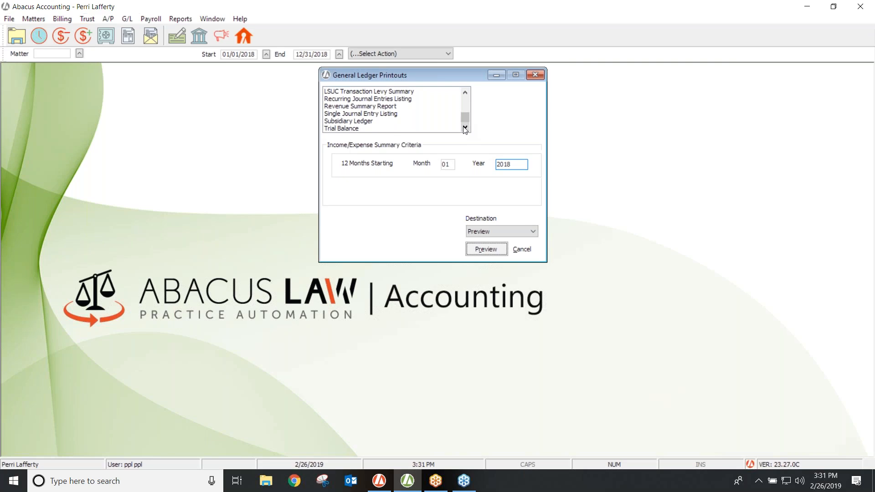
click(345, 129)
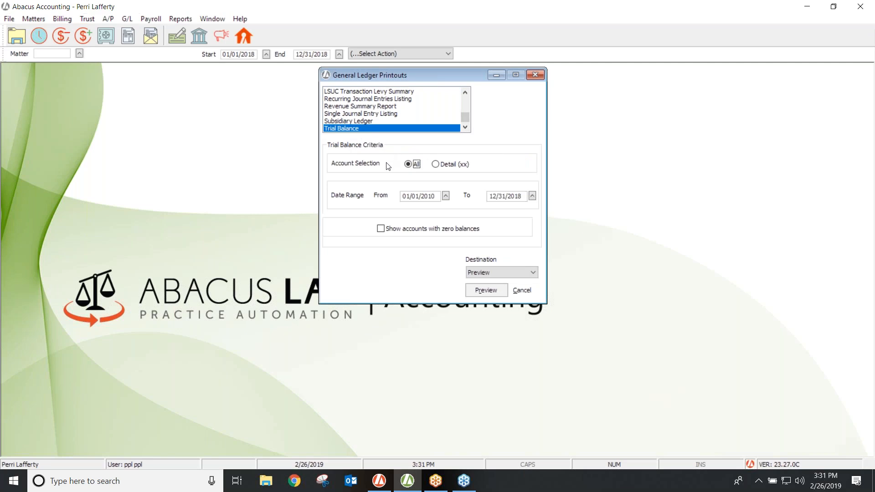
Change the Trial Balance From date from 01/01/2010 to 01/01/2018.
click(439, 197)
double_click(436, 195)
key(BackSpace)
text(01012)
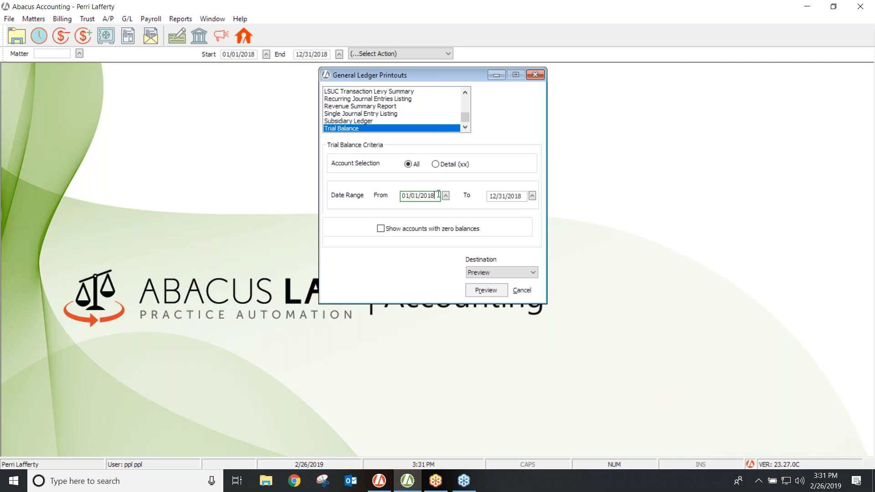
key(Tab)
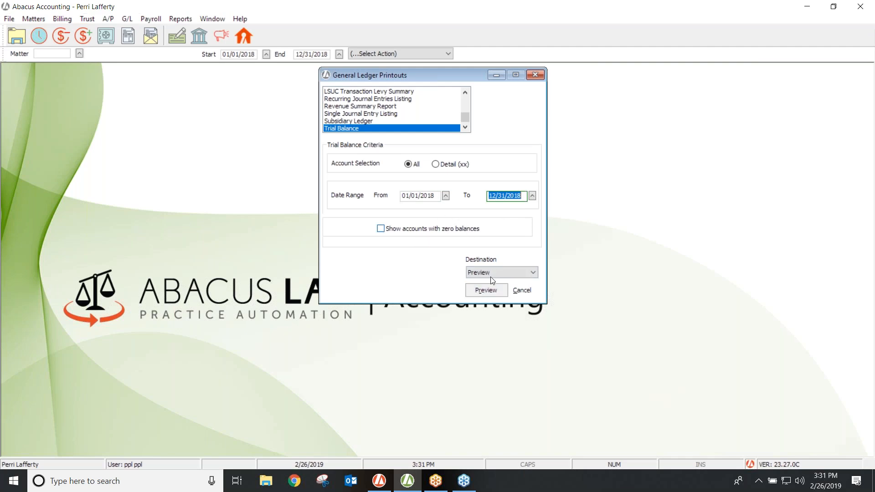
Preview the 1/1/2018–12/31/2018 Trial Balance and move to its second page.
click(491, 292)
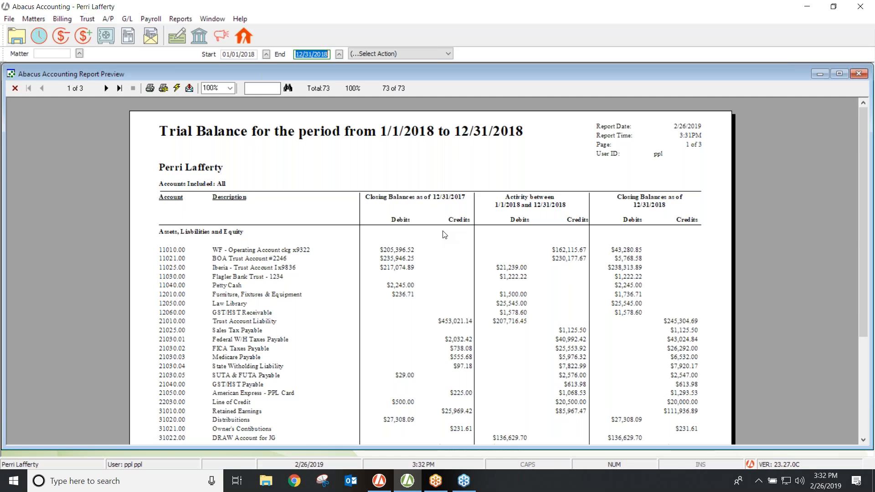
click(107, 89)
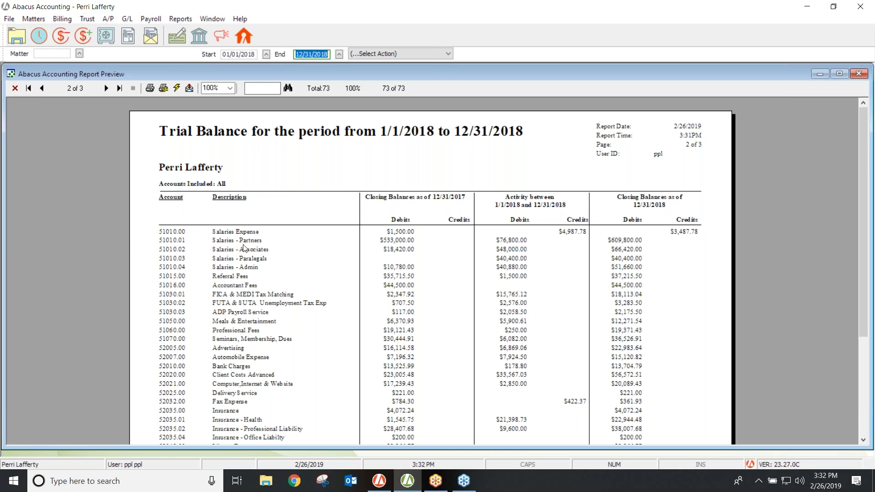
Zoom the Trial Balance preview to 150%, then close it and the General Ledger Printouts dialog.
click(231, 89)
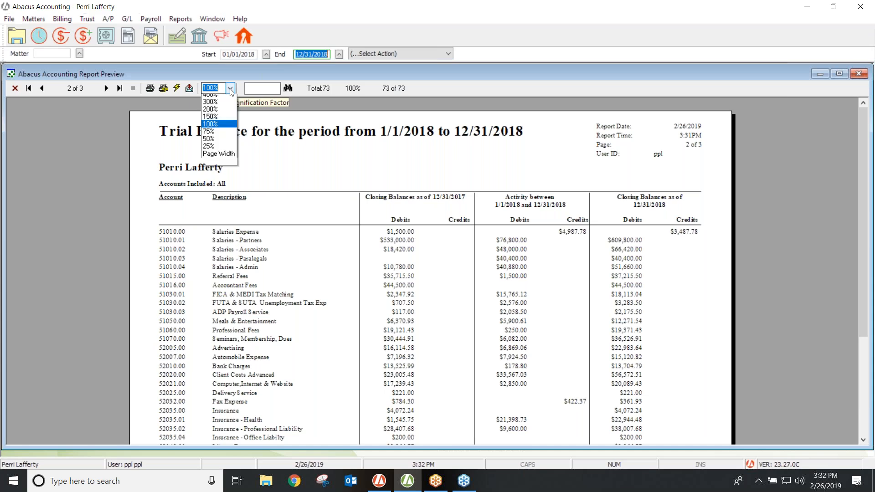
click(223, 123)
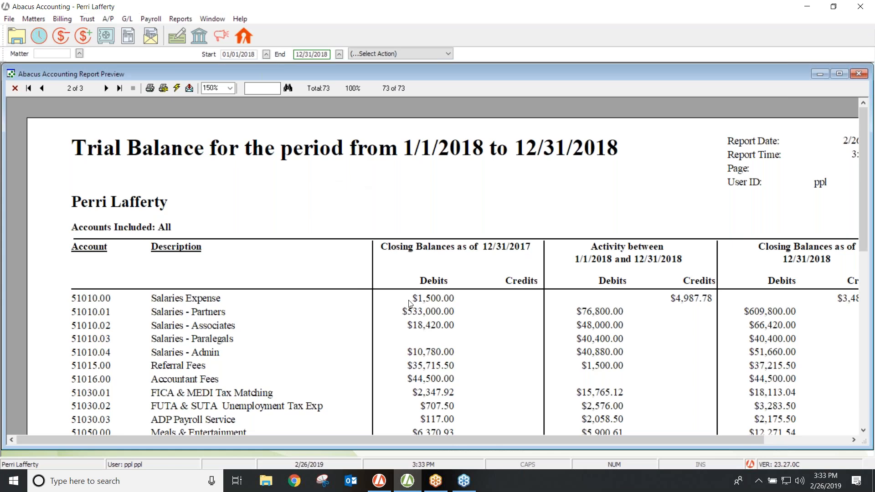
click(16, 88)
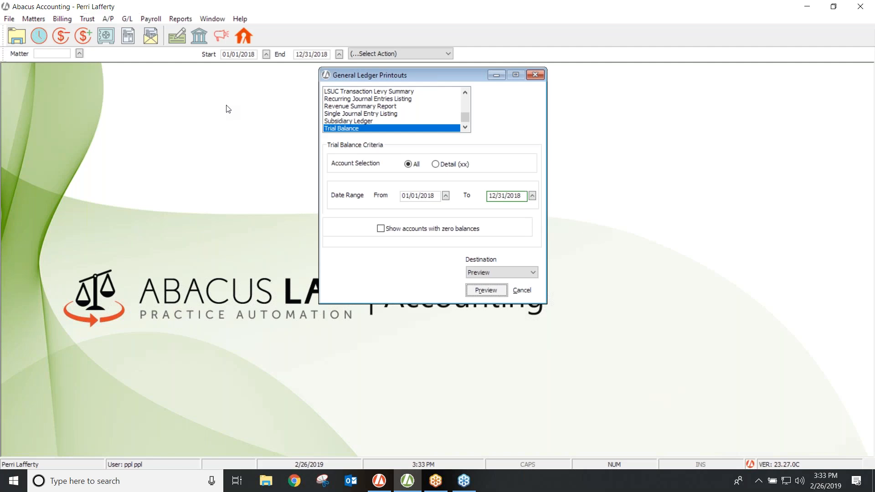
click(537, 75)
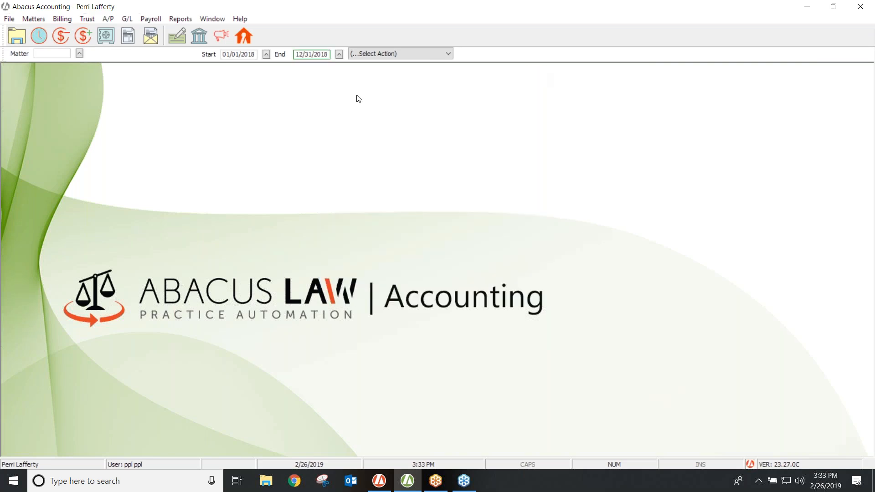
Under Reports > Report Groups, add a group named with the user's name plus 'Reports' and select it.
click(181, 21)
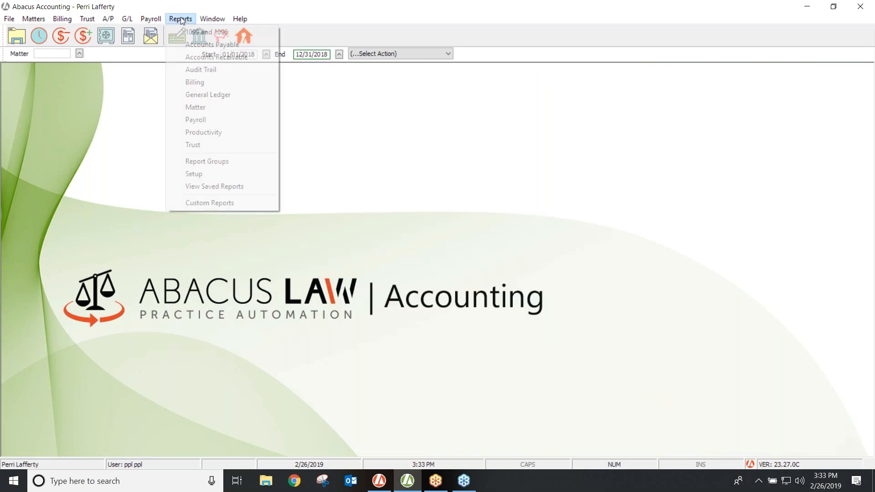
click(199, 162)
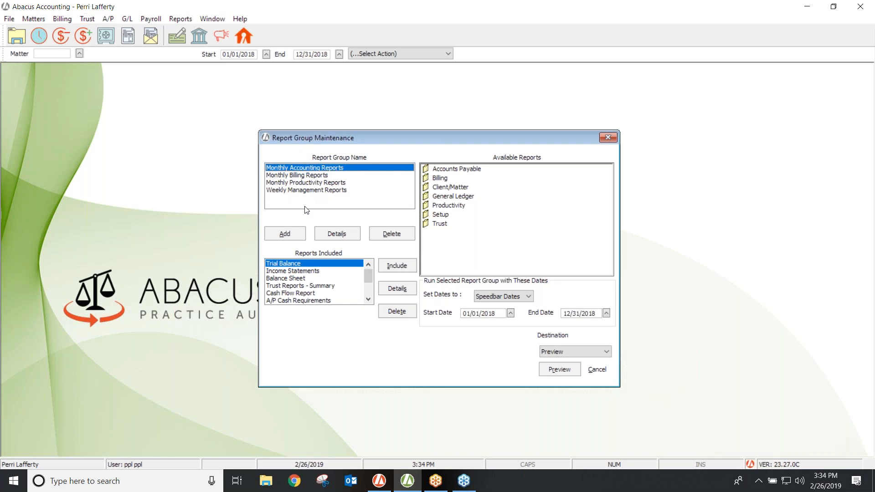
click(286, 233)
text(Perri's Reports)
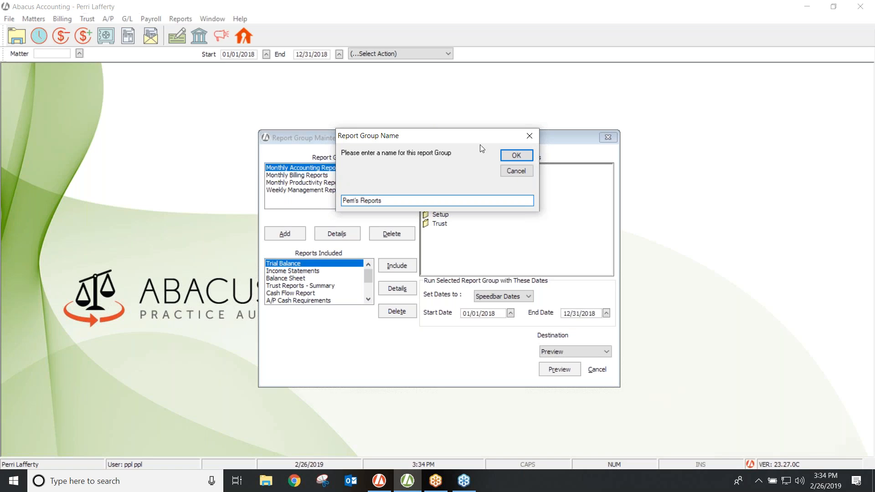
click(504, 157)
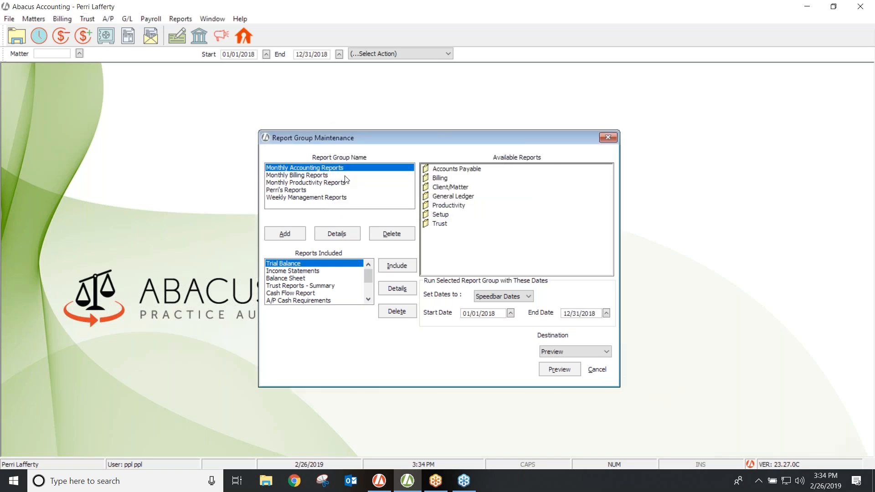
click(283, 190)
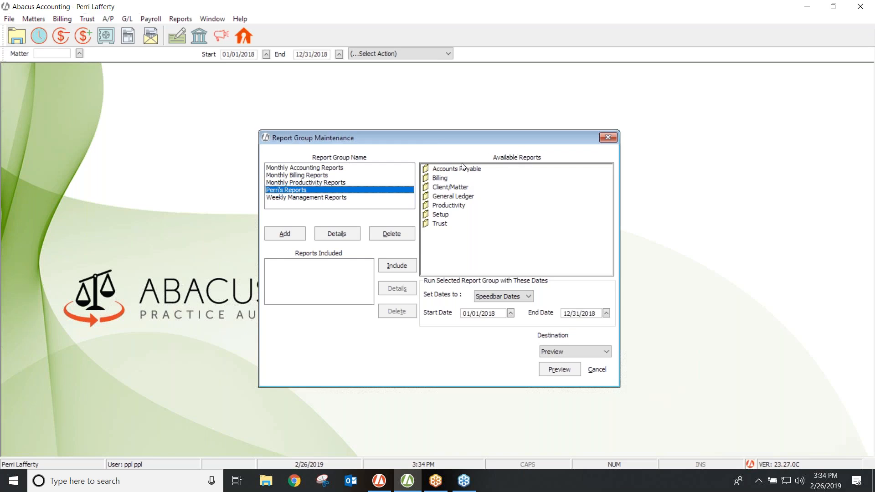
Include the General Ledger Balance Sheet in the new report group and save its criteria.
double_click(427, 199)
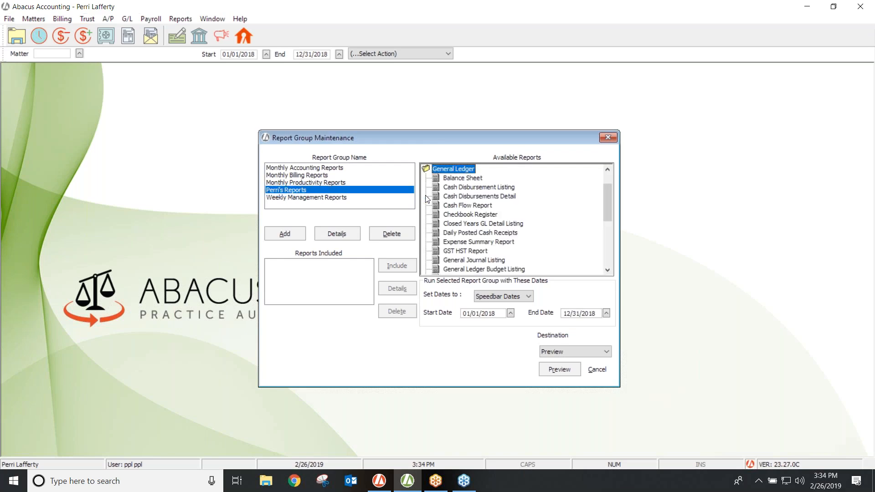
click(465, 178)
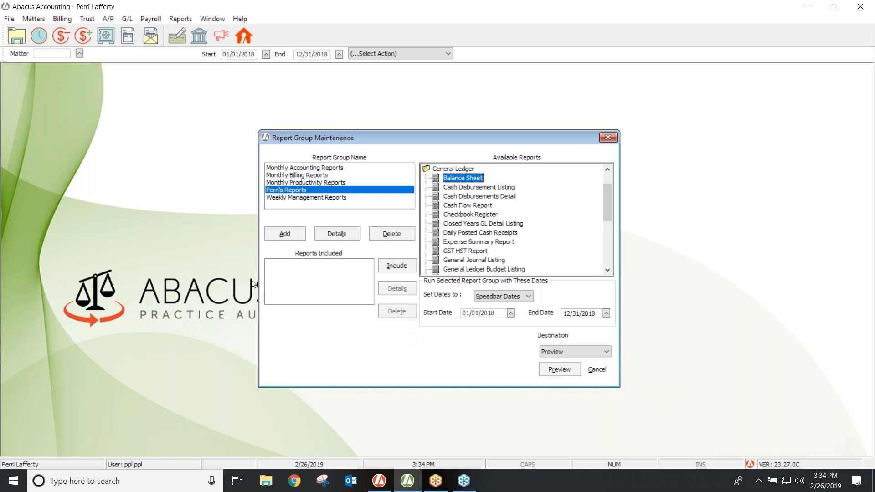
click(400, 264)
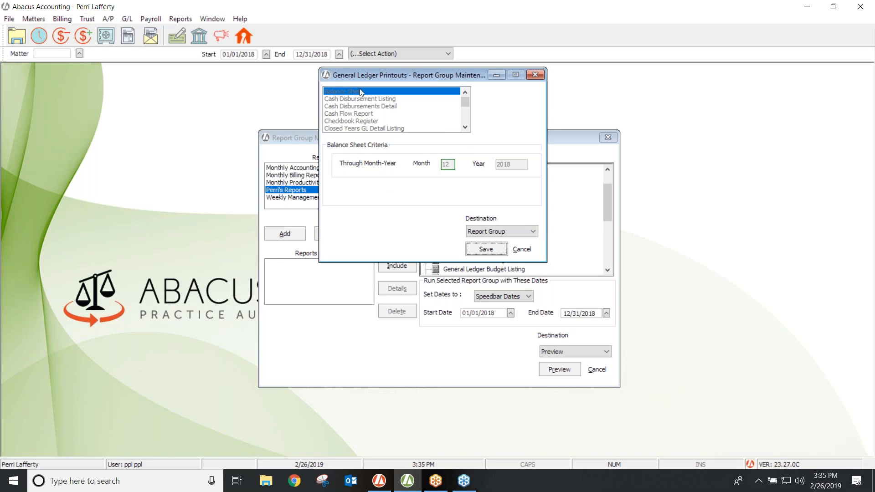
click(478, 247)
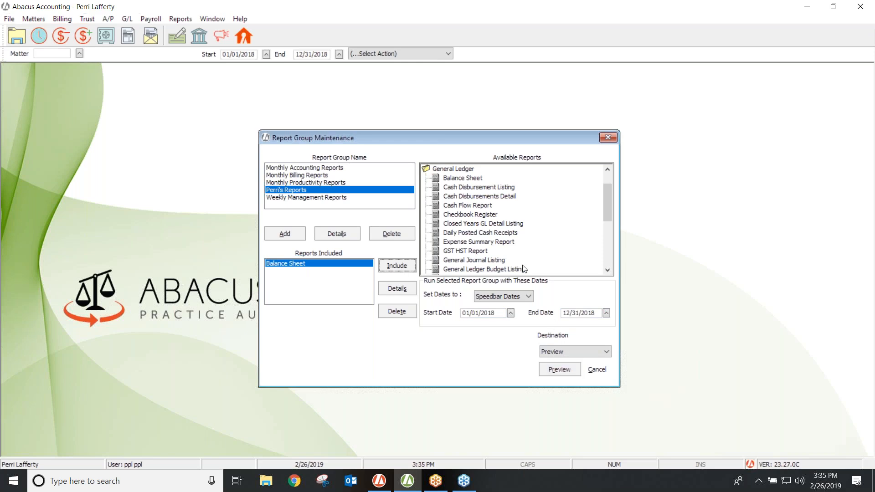
Include Cash Disbursements Detail in the report group and save its criteria.
click(461, 199)
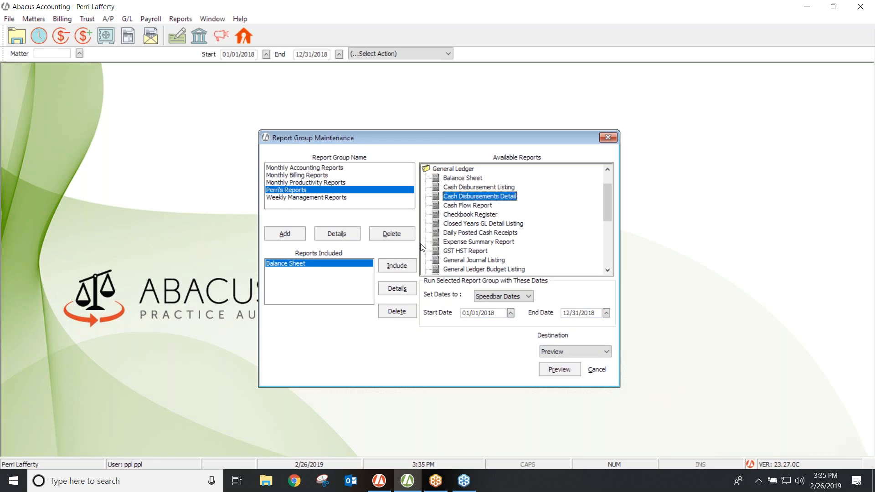
click(401, 263)
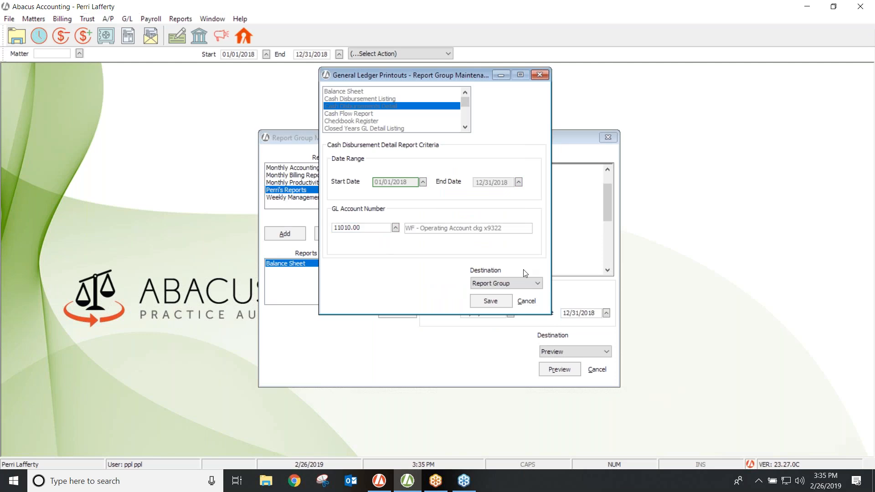
click(491, 301)
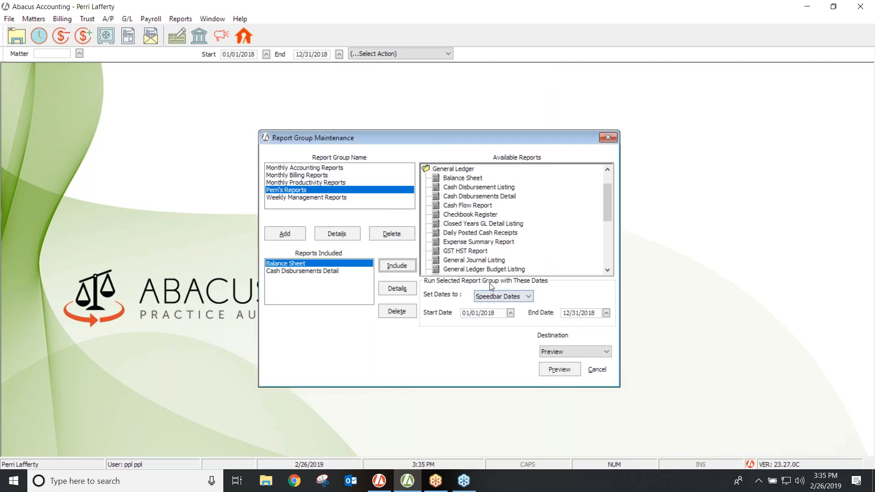
Include Daily Posted Cash Receipts with its saved criteria, then scroll down the Available Reports list.
click(466, 234)
click(398, 266)
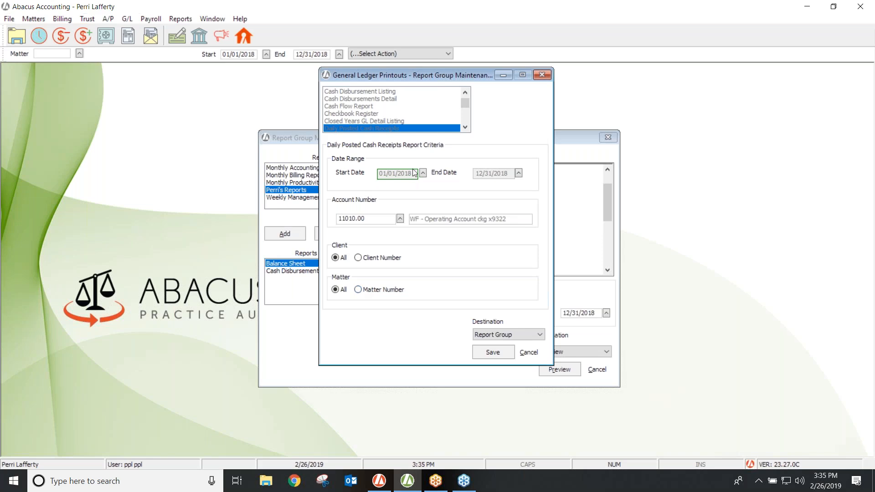
click(497, 352)
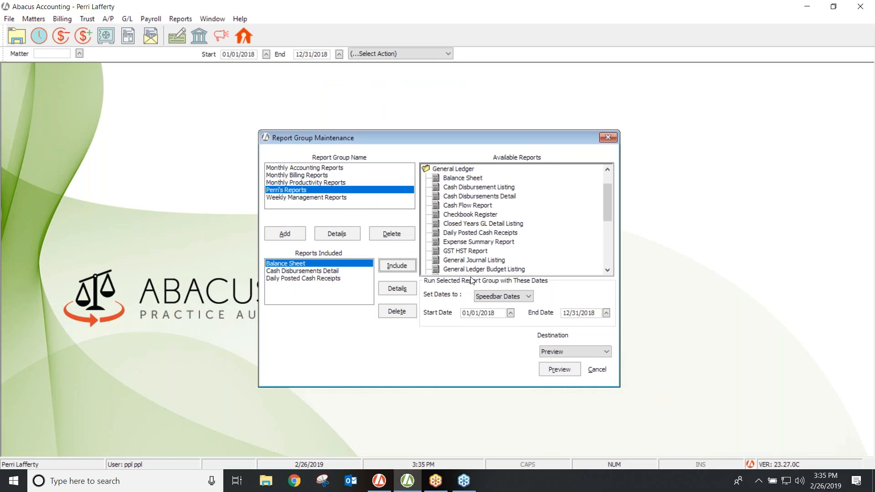
click(608, 271)
click(608, 271)
click(608, 270)
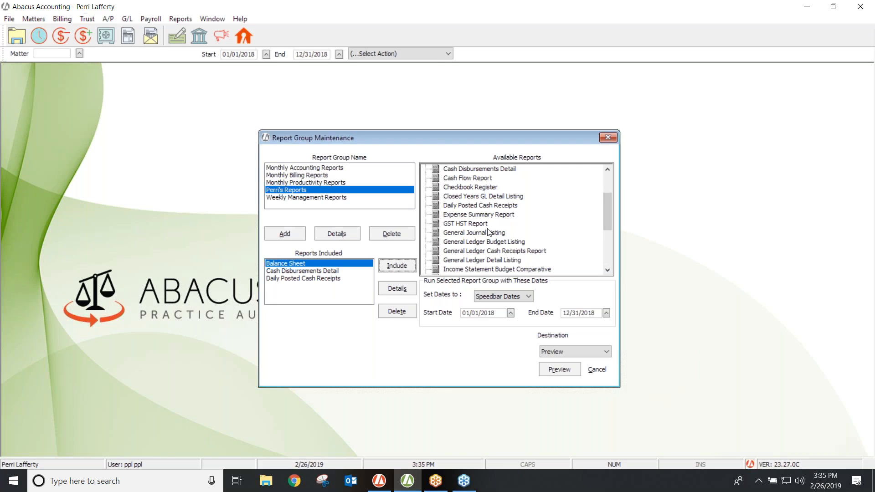
Include General Journal Listing with entry type left at All, saved into the group.
click(465, 233)
click(399, 264)
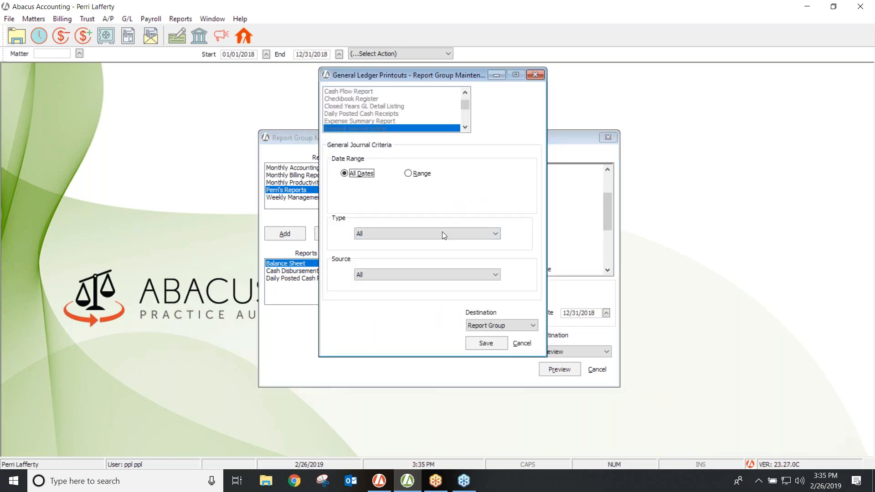
click(496, 231)
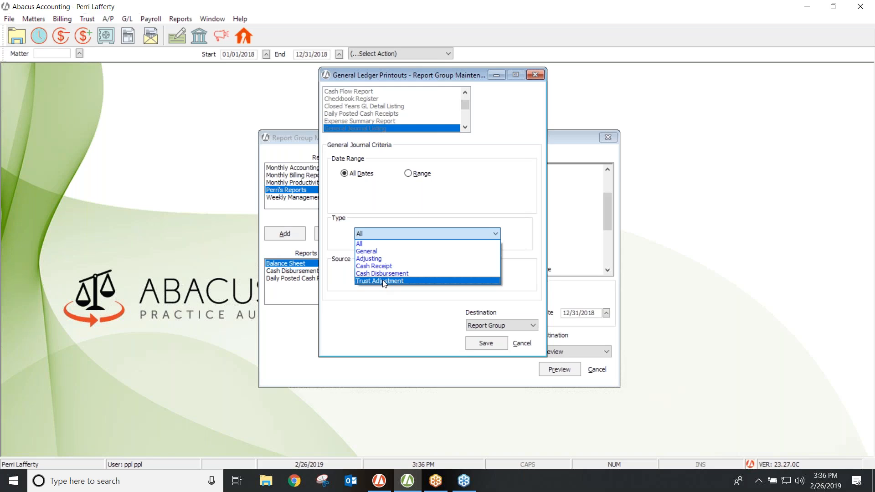
click(369, 245)
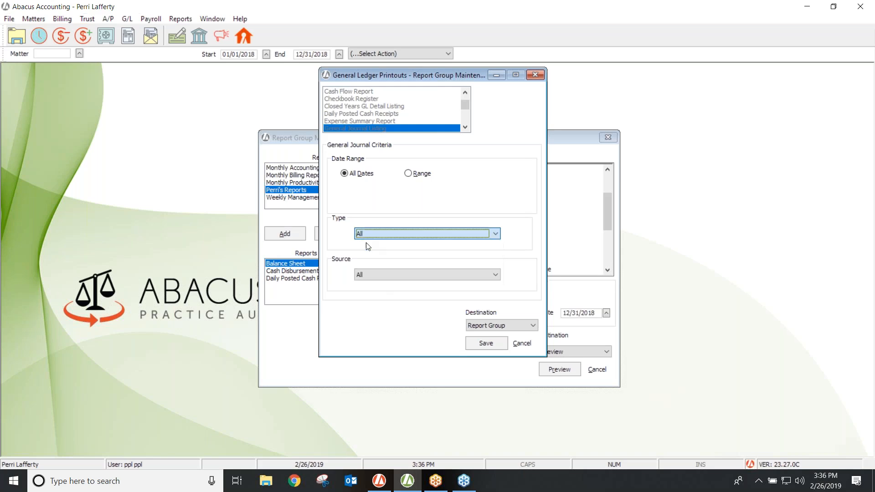
click(467, 344)
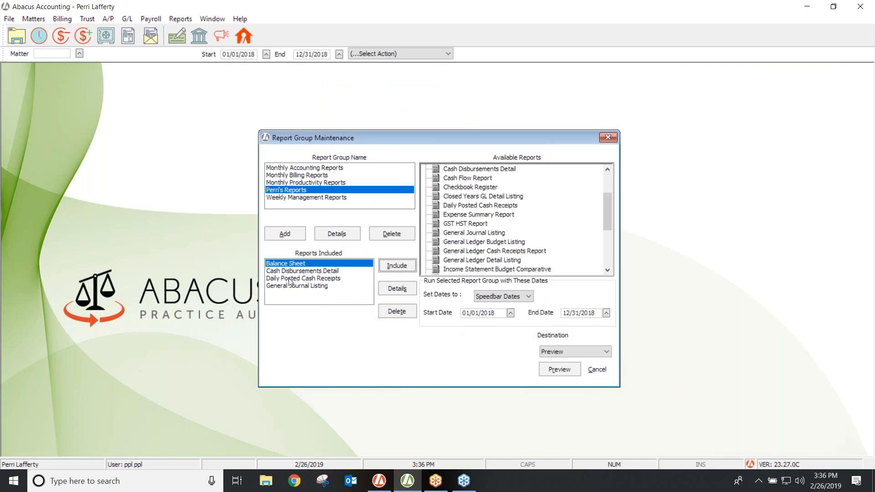
click(609, 270)
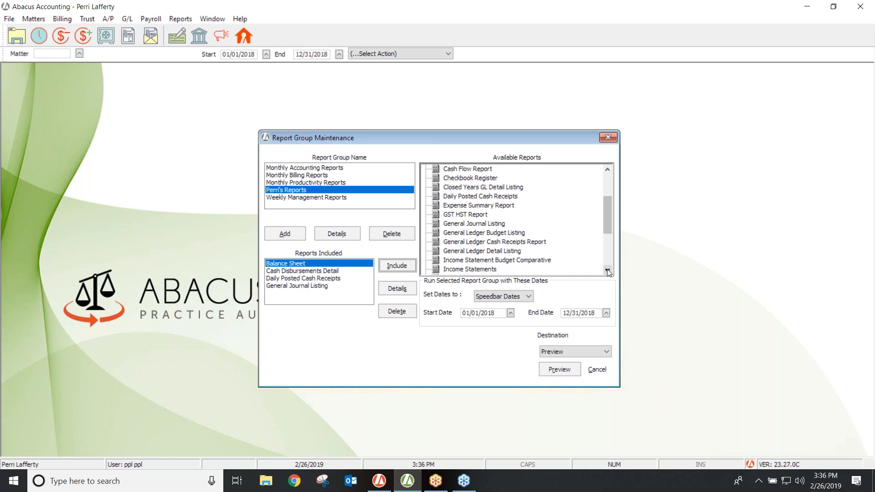
Include Income Statements in the group with its default criteria.
click(484, 269)
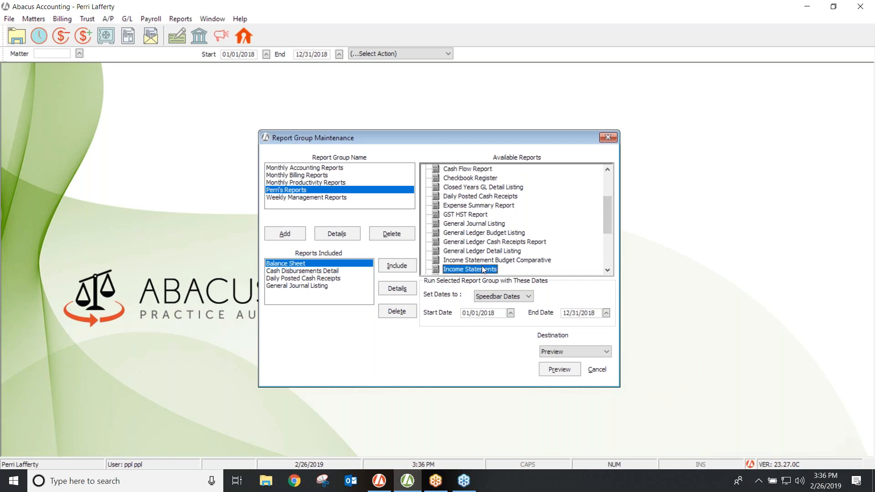
click(396, 266)
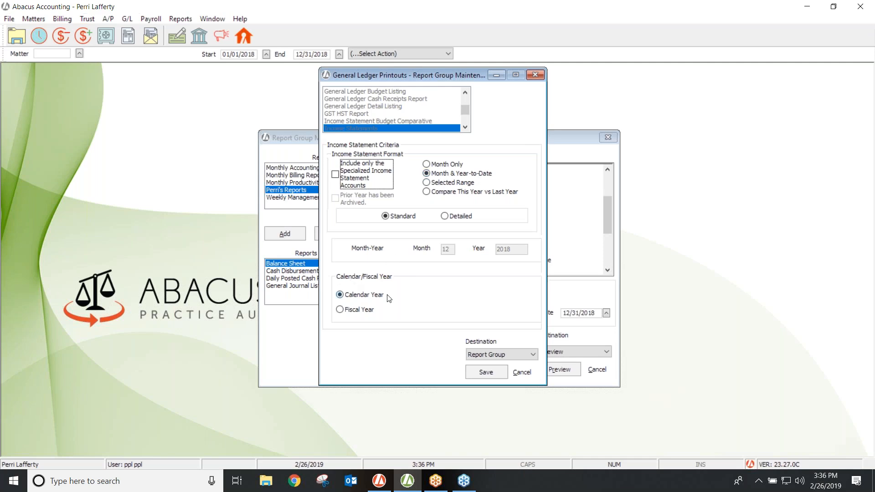
click(483, 374)
Include a second Income Statements set to Compare This Year vs Last Year.
click(468, 270)
click(396, 266)
click(427, 192)
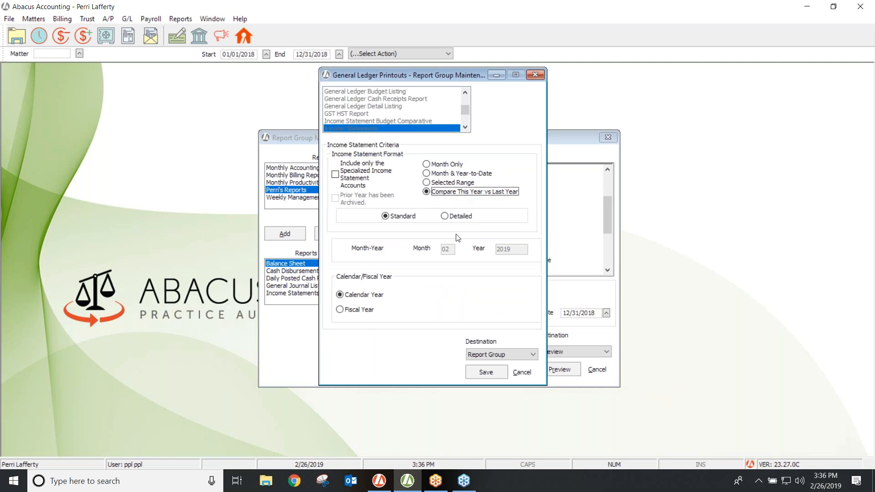
click(480, 371)
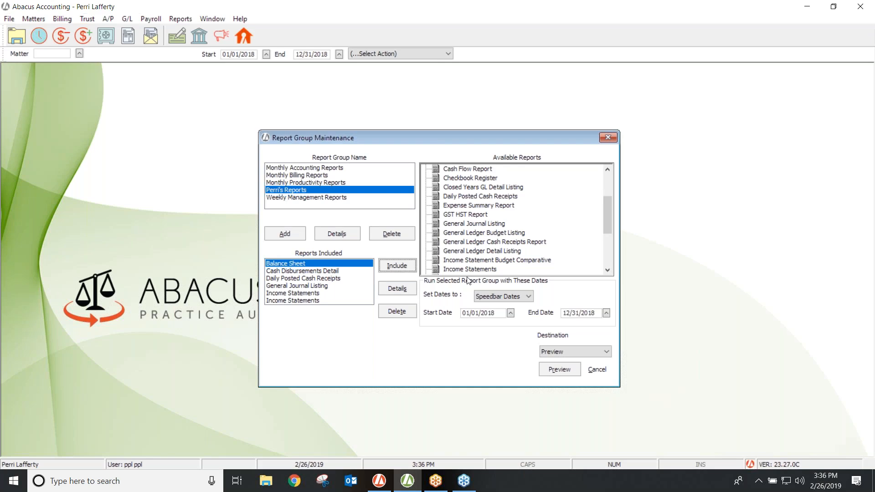
Include Trial Balance in the report group with its default criteria.
scroll(609, 272, down, 5)
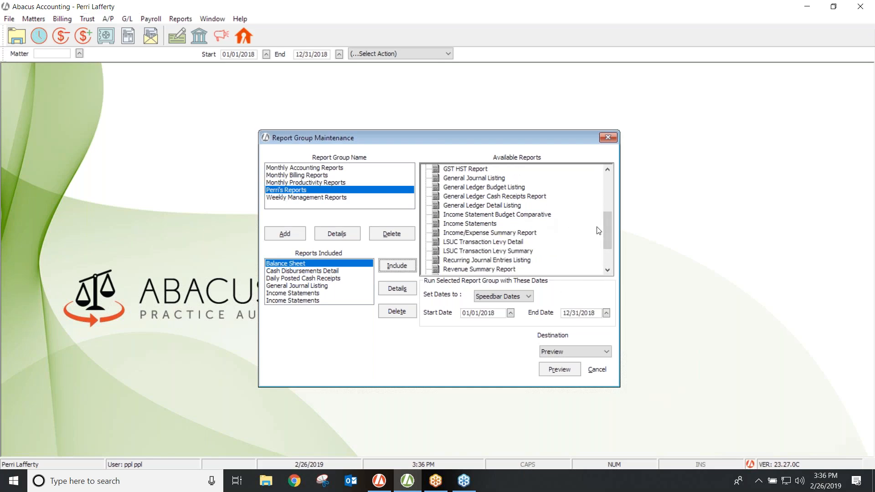
drag(606, 233, 607, 245)
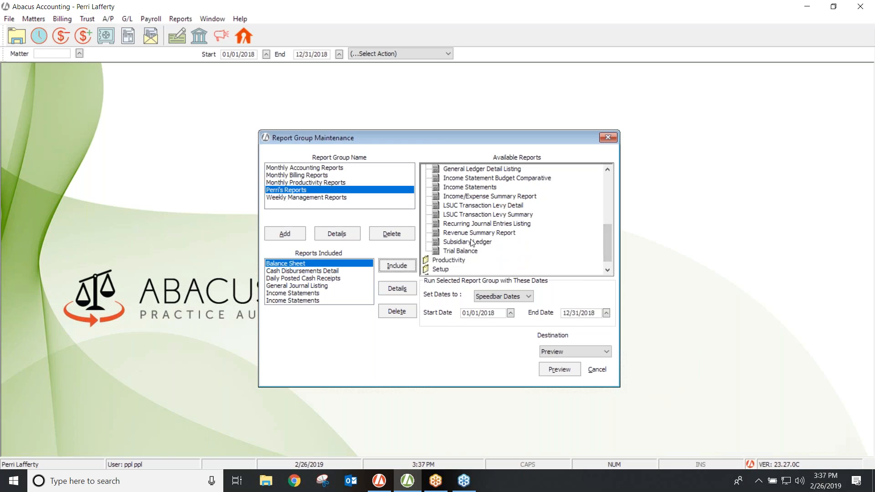
click(461, 251)
click(399, 265)
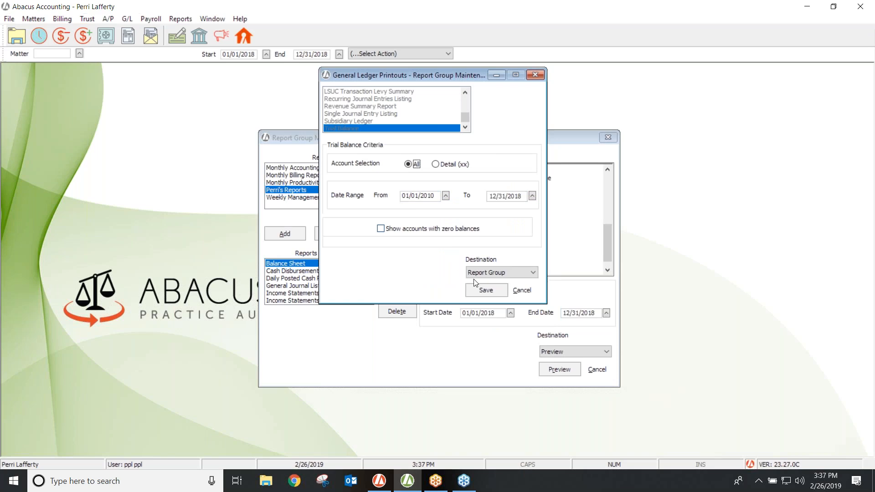
click(483, 290)
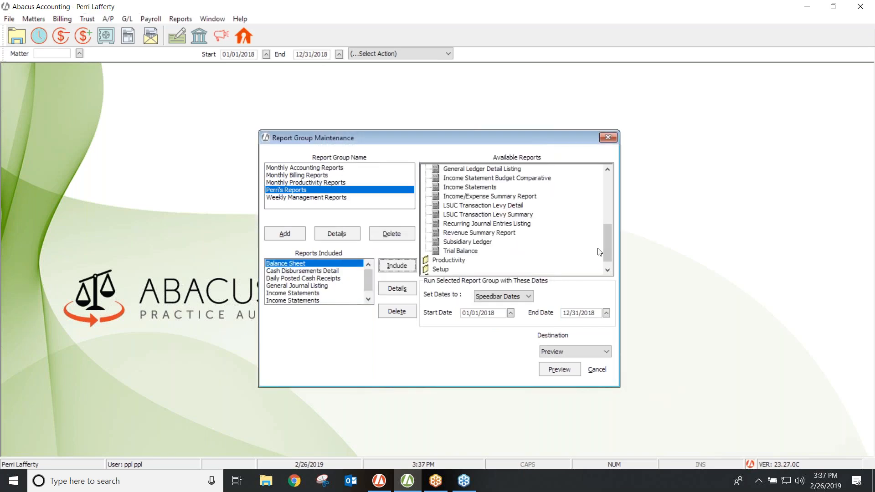
Include A/P Cash Requirements for account 11010.00, sorted by due date, from Accounts Payable.
drag(610, 249, 609, 192)
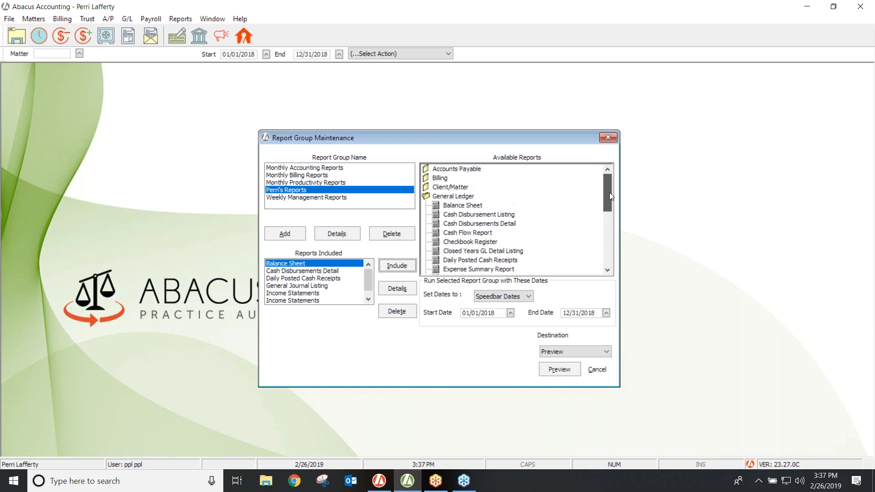
double_click(428, 195)
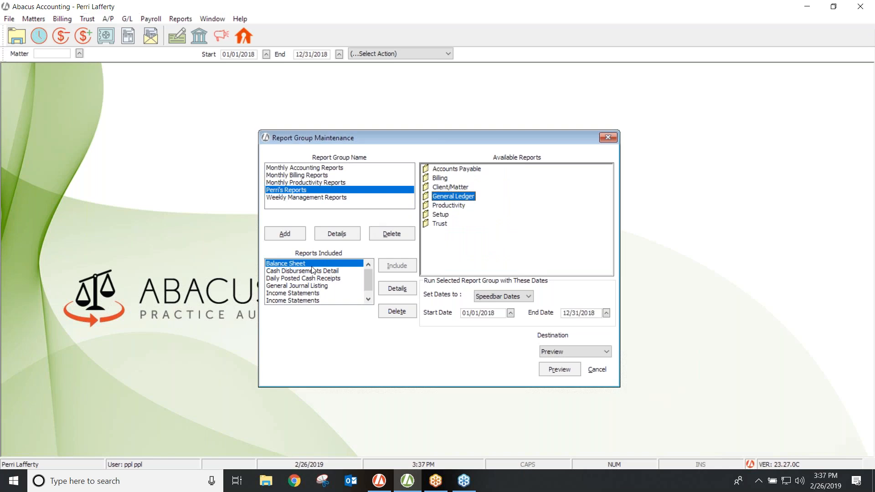
double_click(428, 170)
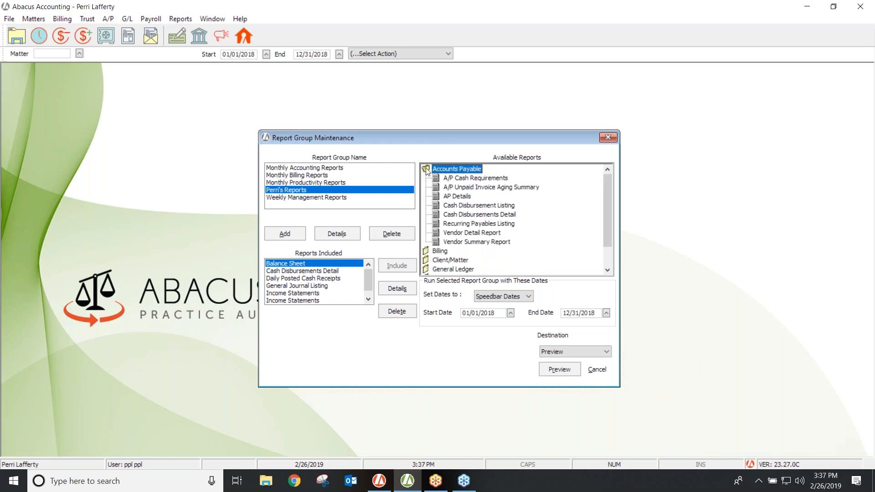
click(473, 180)
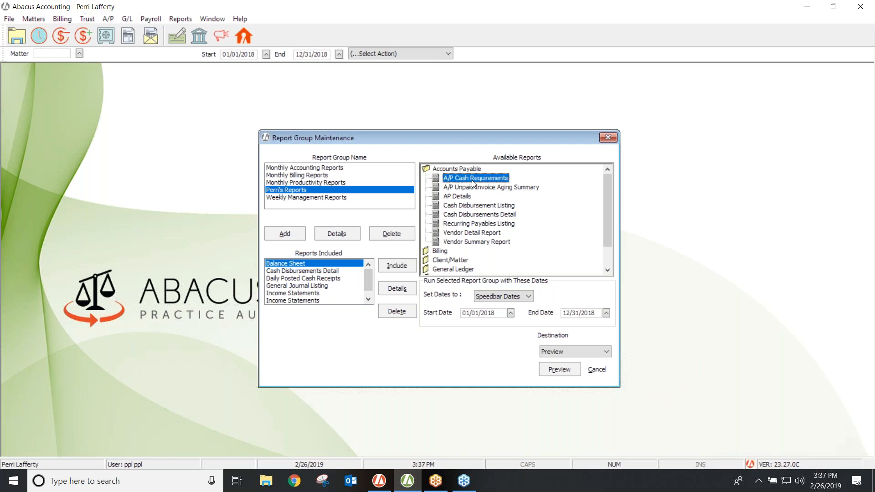
click(391, 265)
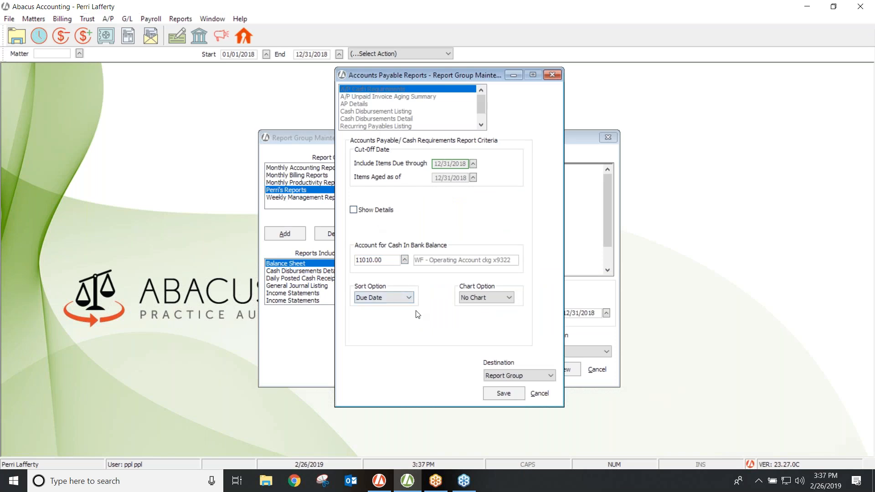
click(507, 394)
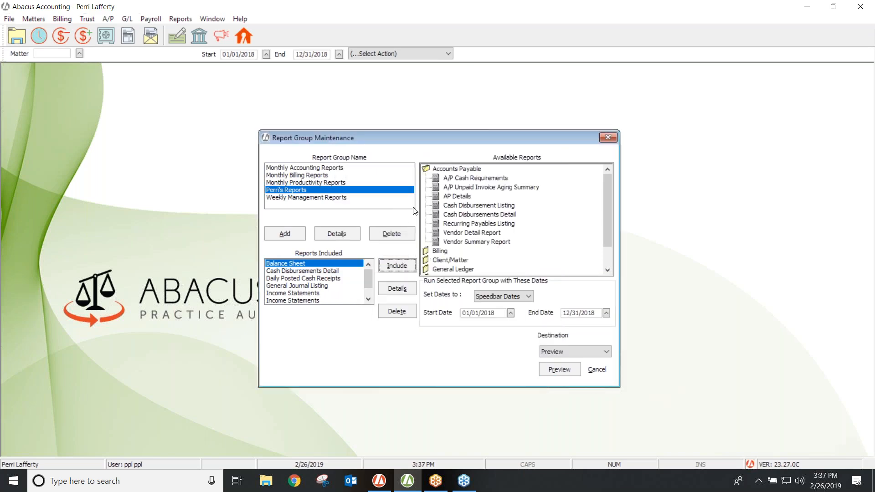
Include Trust Reports - Detail from the Trust category with all-client, all-matter criteria.
double_click(426, 169)
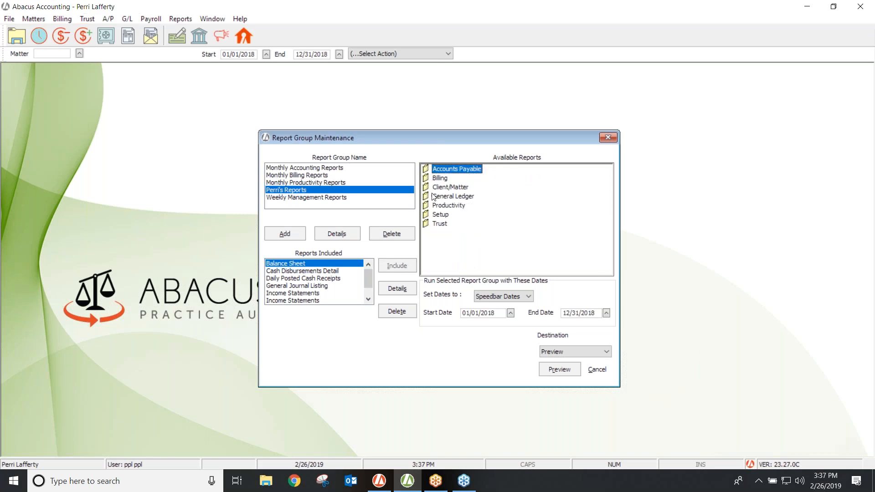
click(429, 225)
double_click(429, 225)
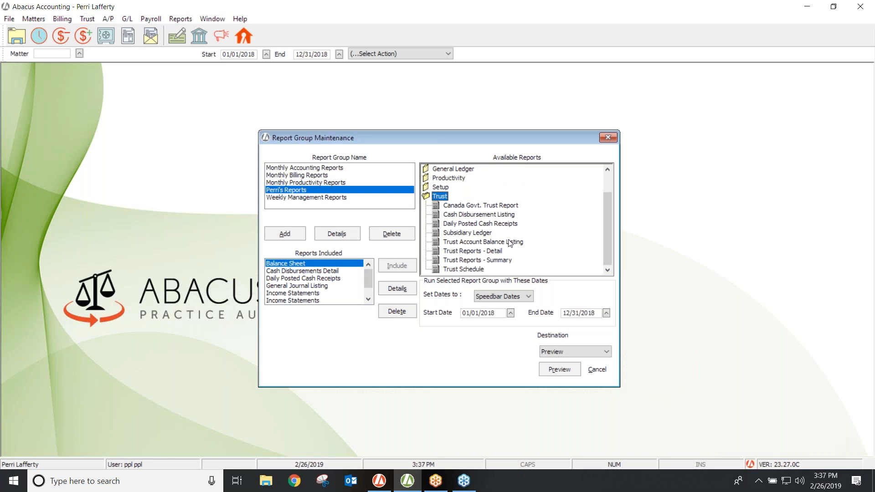
click(491, 251)
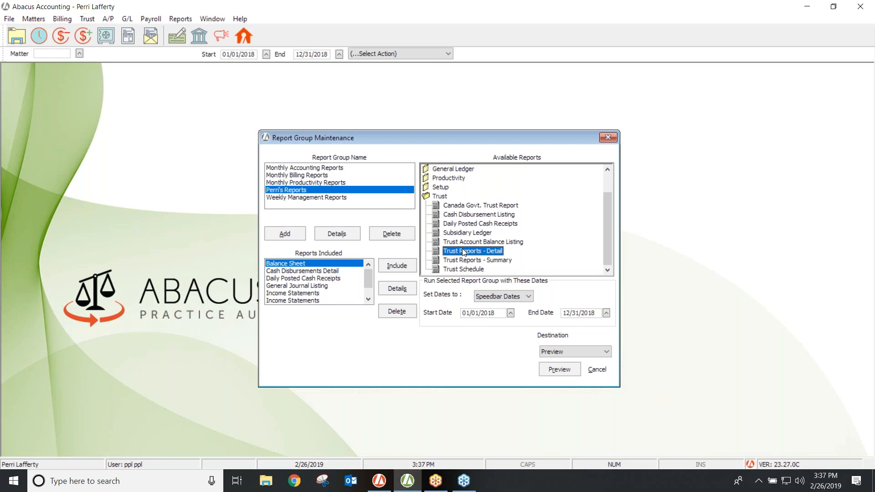
click(398, 264)
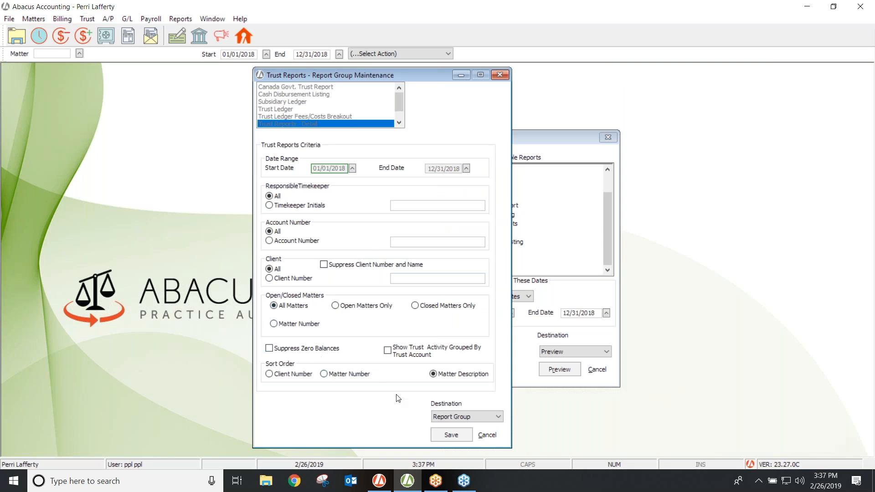
click(456, 435)
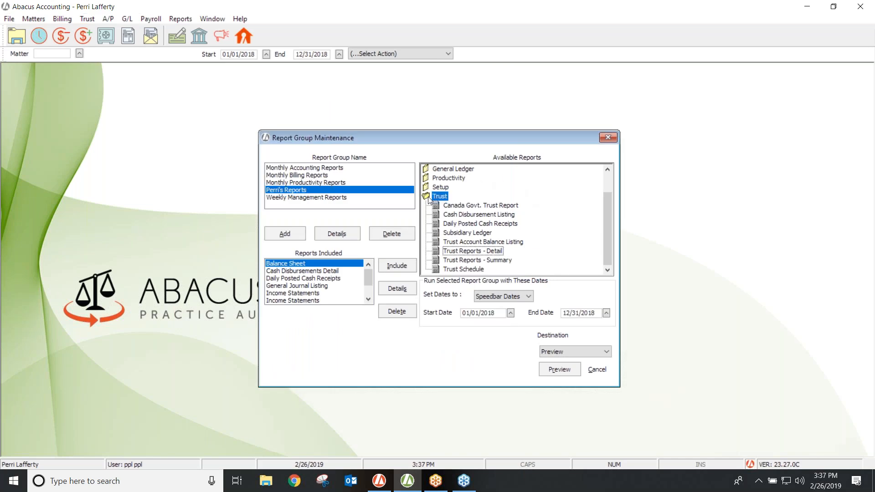
double_click(428, 196)
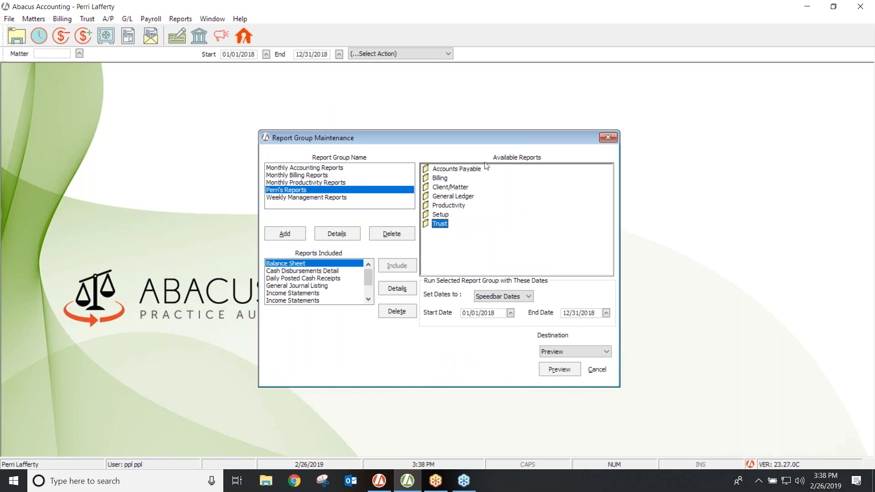
click(607, 139)
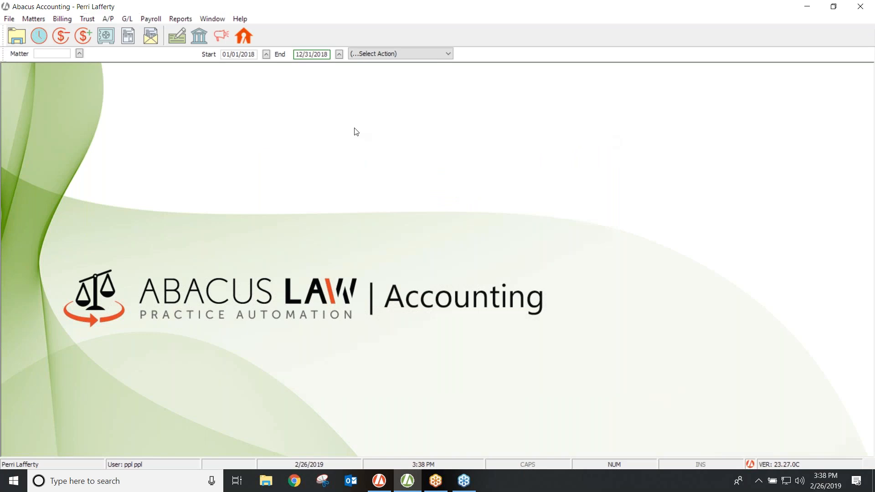
click(127, 21)
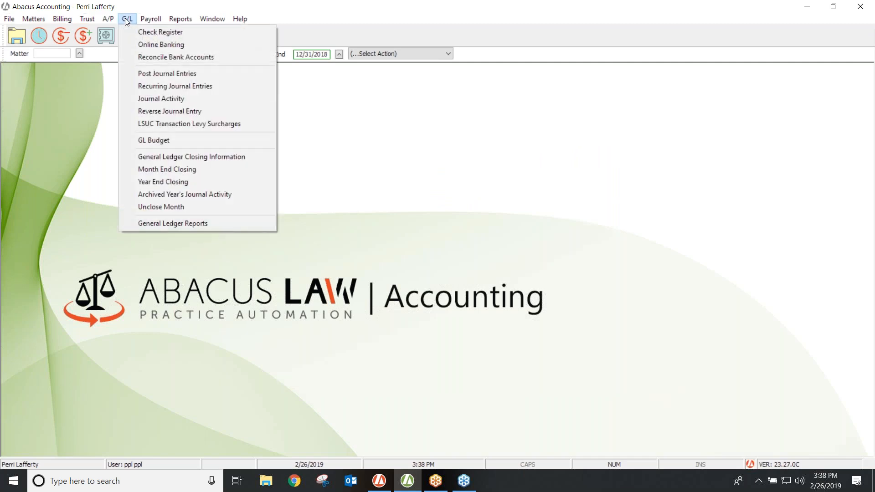
mouse_move(174, 23)
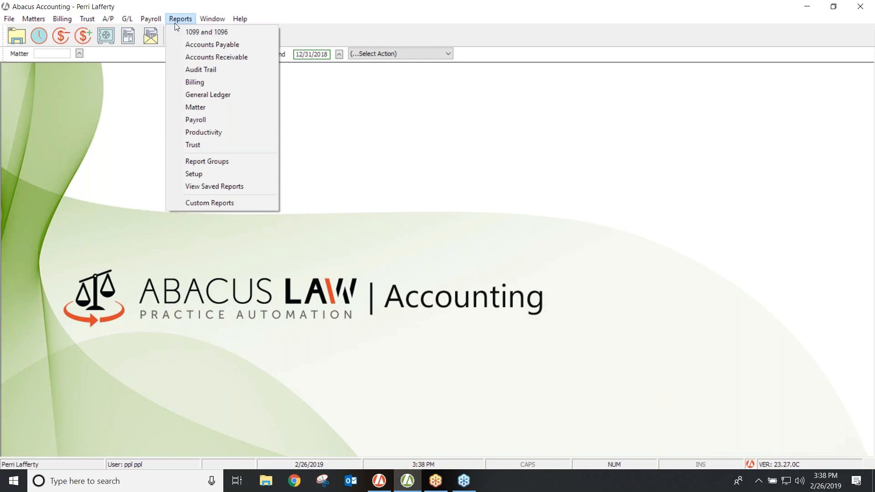
click(194, 162)
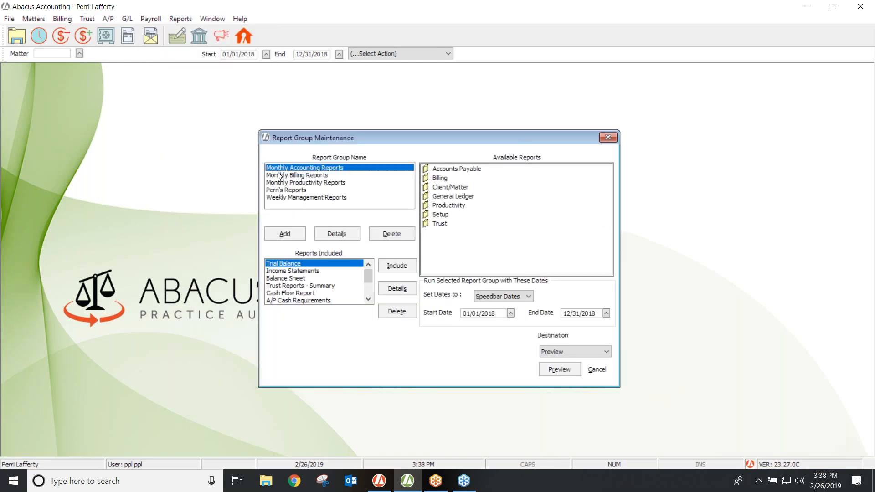
click(283, 190)
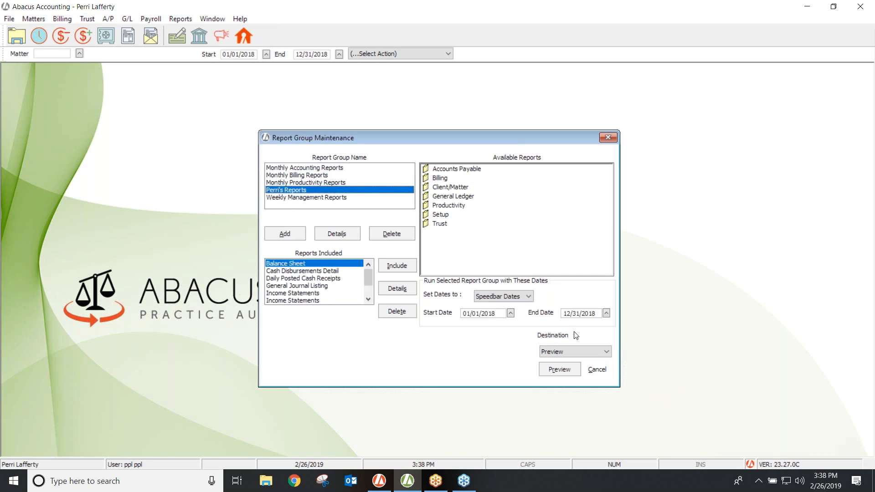
Set the group's dates to This Month (02/01/2019–02/28/2019) and destination to Email.
click(528, 297)
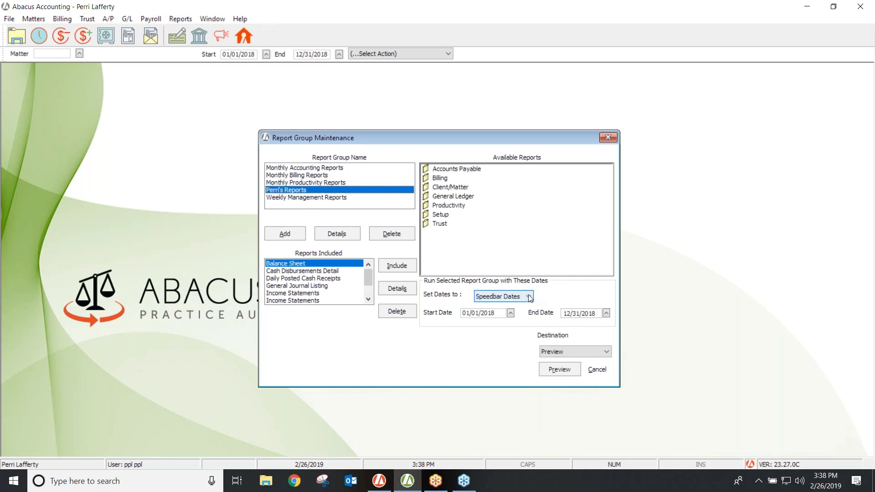
click(497, 321)
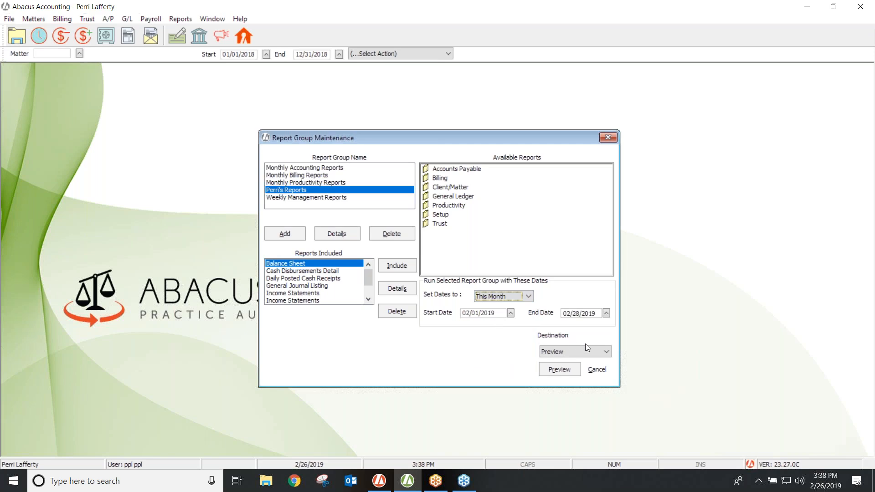
click(608, 352)
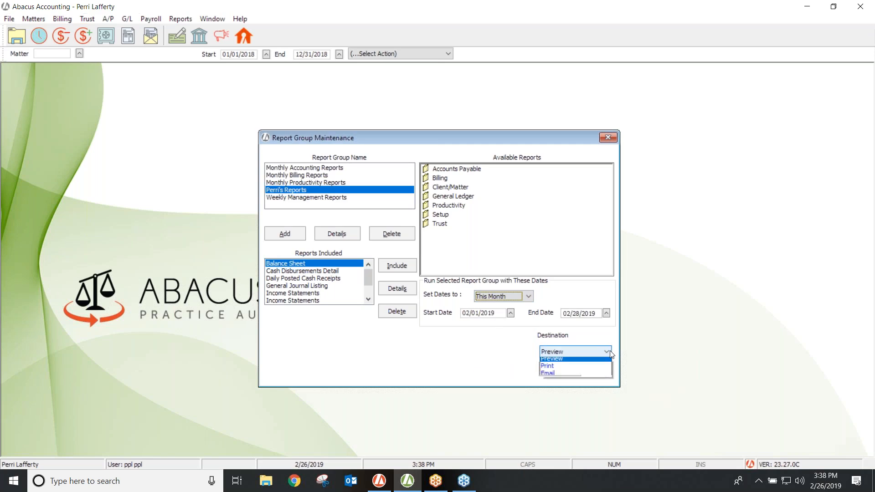
click(555, 377)
click(557, 376)
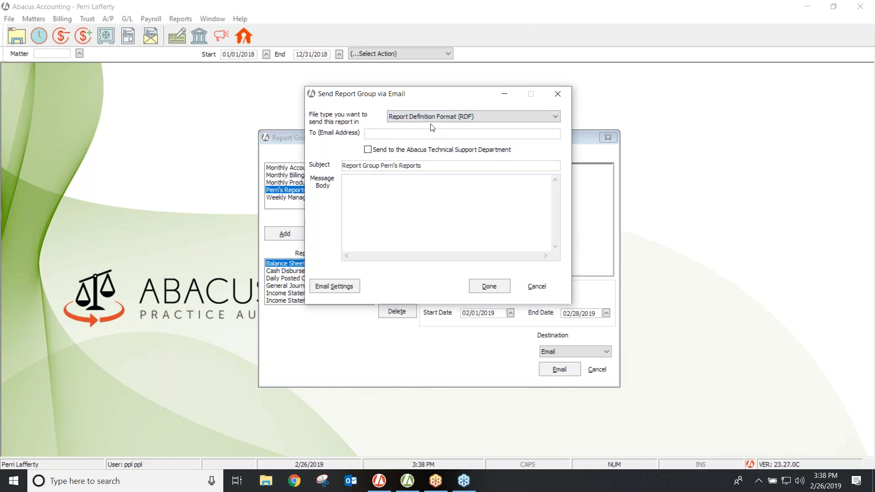
click(558, 93)
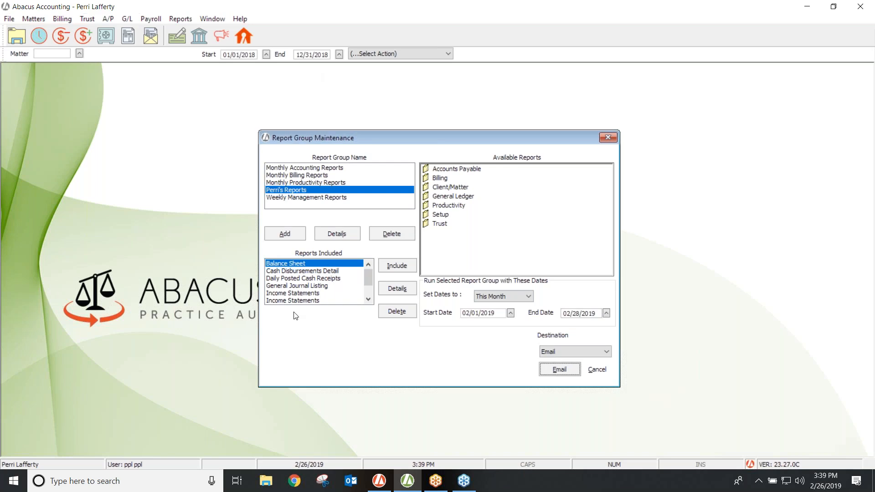
Delete General Journal Listing from Reports Included and confirm the removal.
click(287, 285)
click(382, 311)
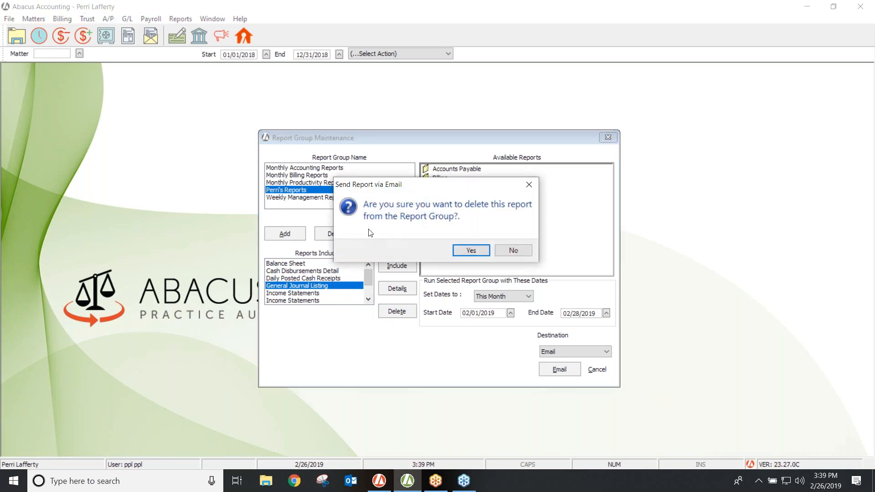
click(469, 251)
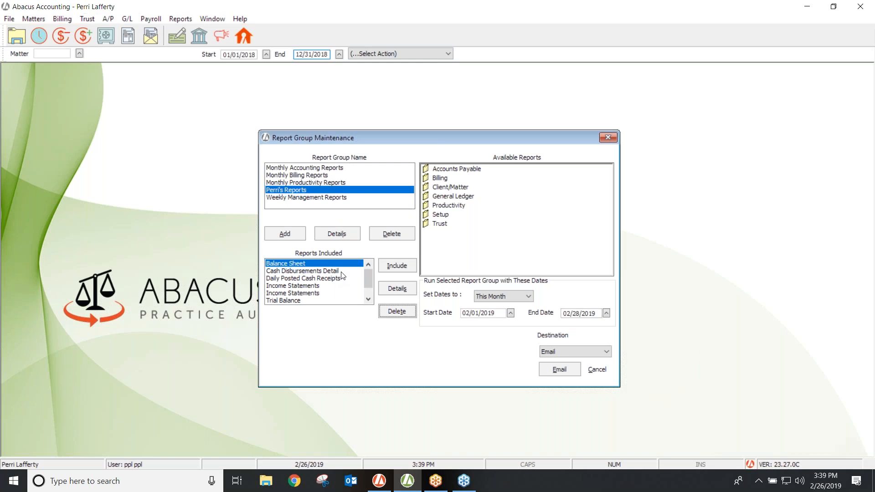
Review the Daily Posted Cash Receipts criteria unchanged, then close Report Group Maintenance.
click(315, 278)
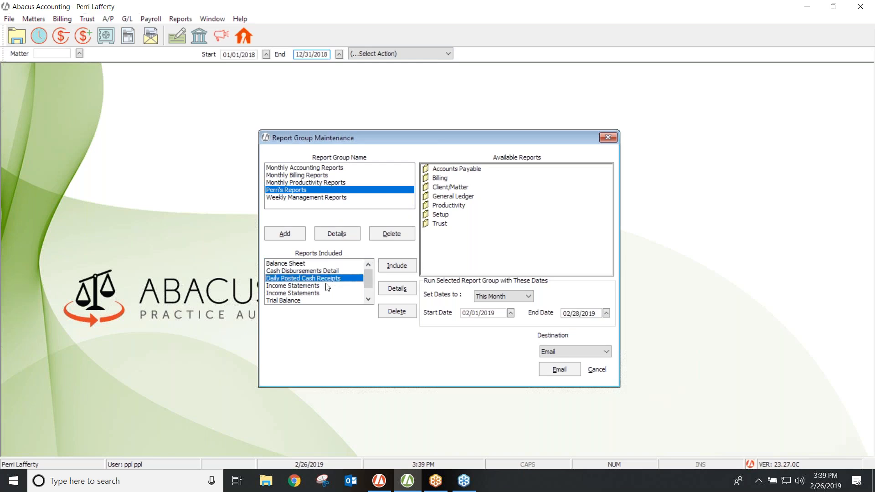
click(385, 289)
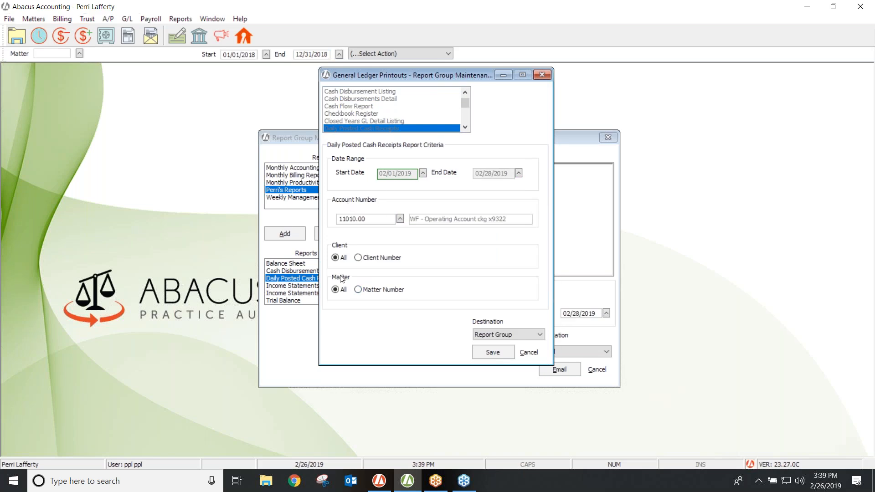
click(541, 75)
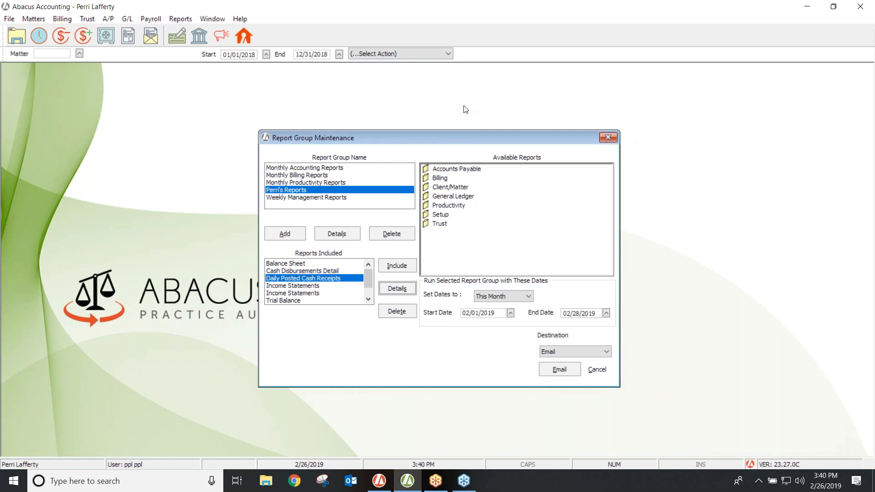
click(608, 139)
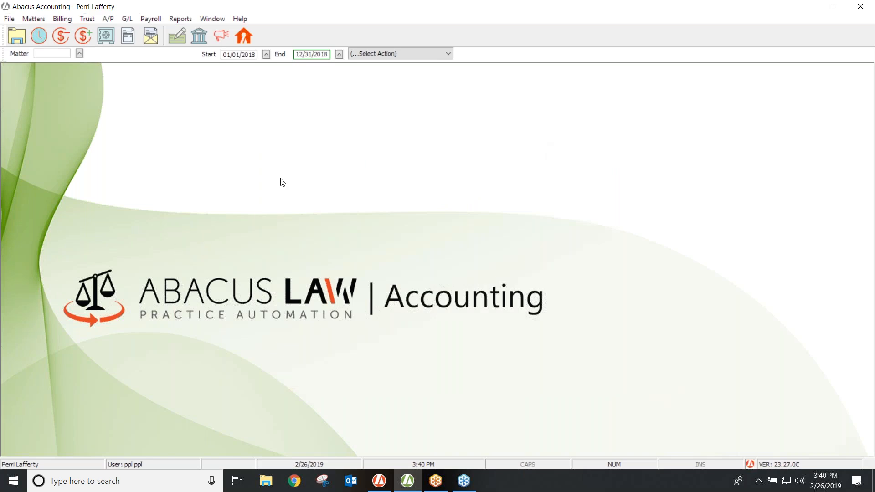